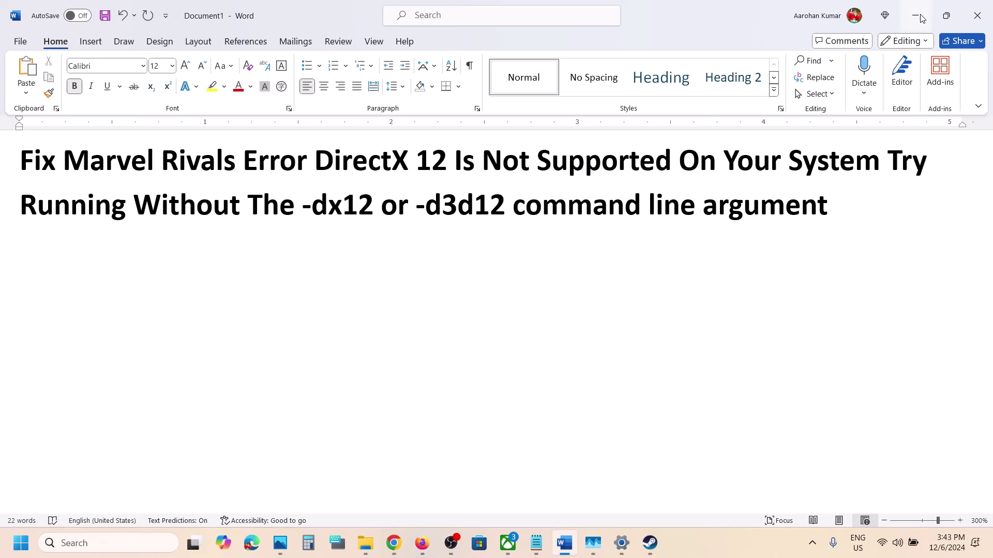
# Open the Windows Update page in Settings and check for updates.
pyautogui.click(925, 18)
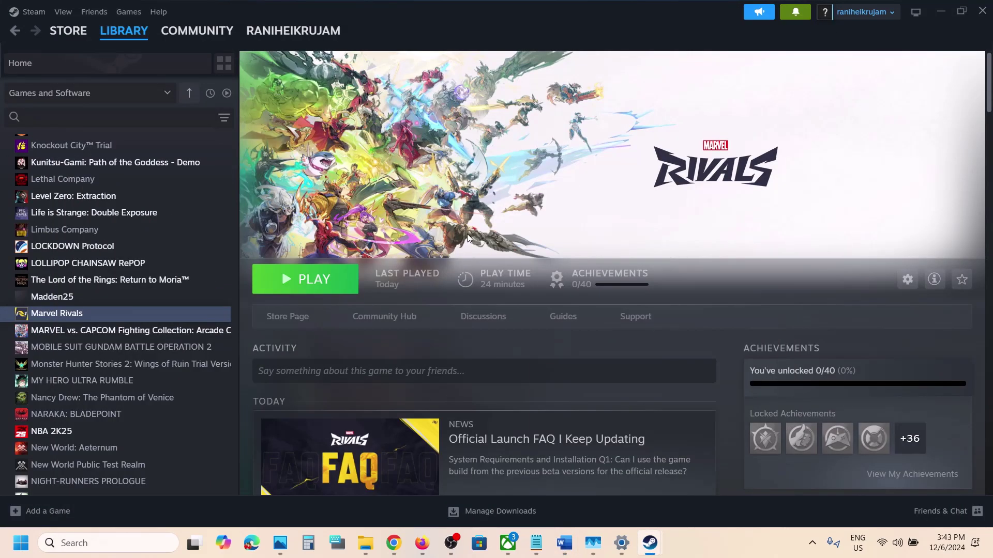
pyautogui.click(21, 543)
pyautogui.click(308, 217)
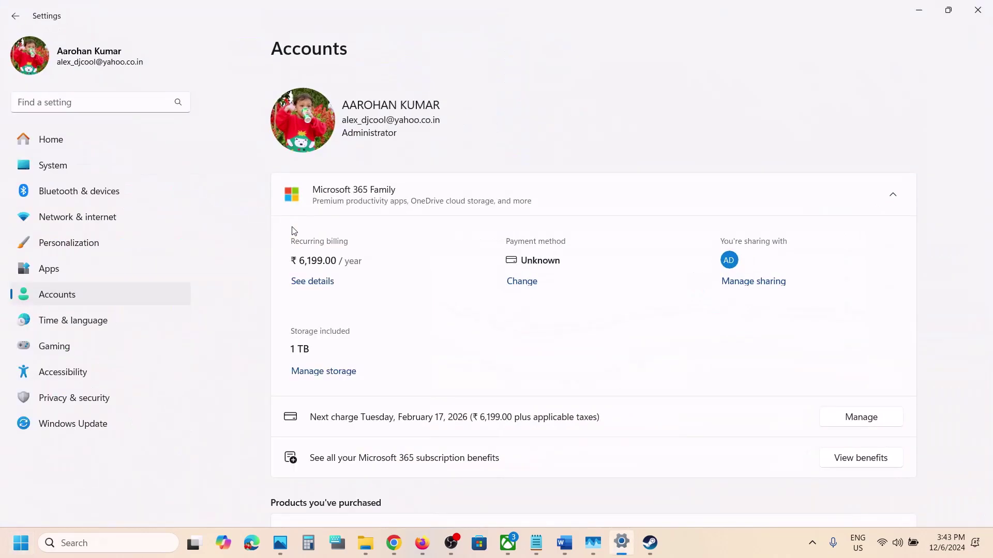
pyautogui.click(83, 425)
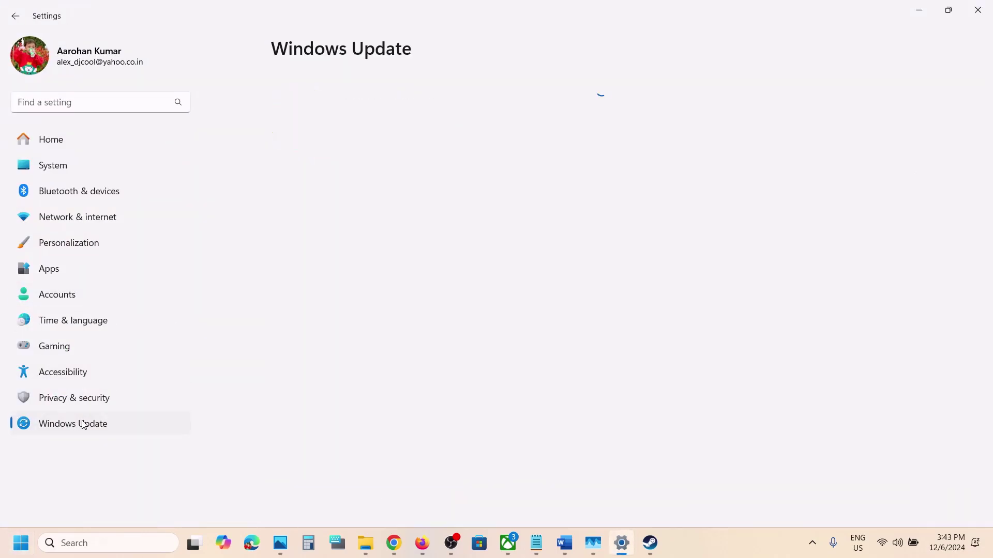
pyautogui.click(865, 115)
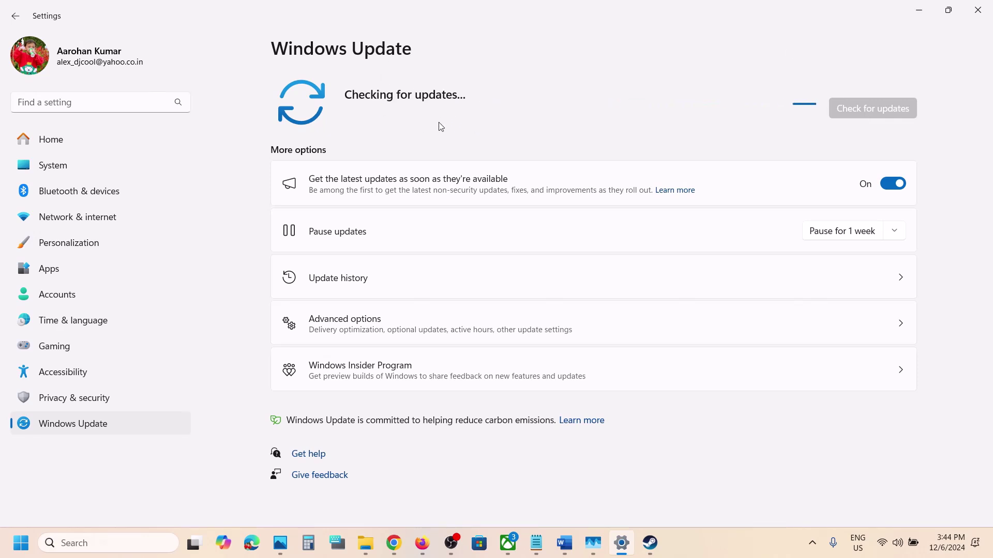
pyautogui.click(20, 543)
pyautogui.click(376, 497)
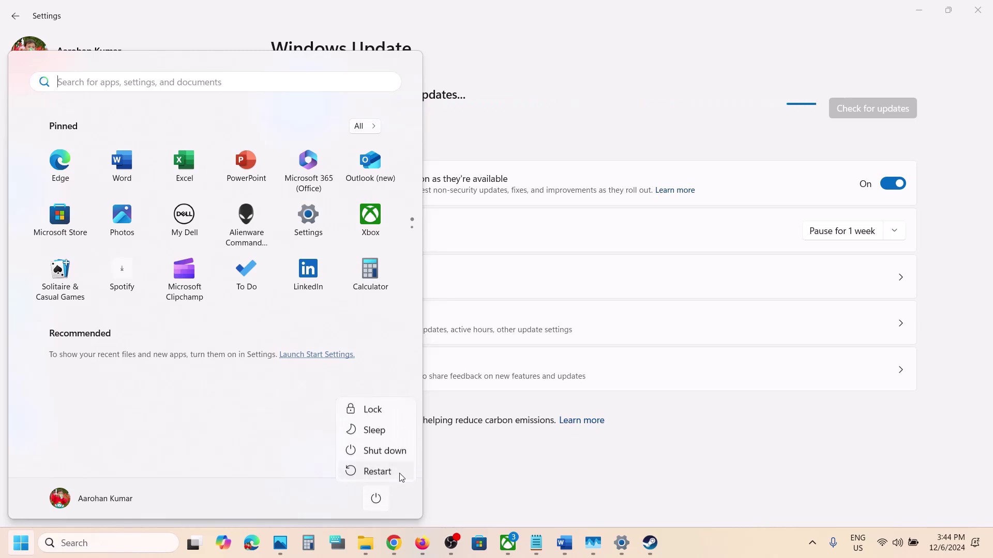
pyautogui.press('Escape')
pyautogui.press('Escape')
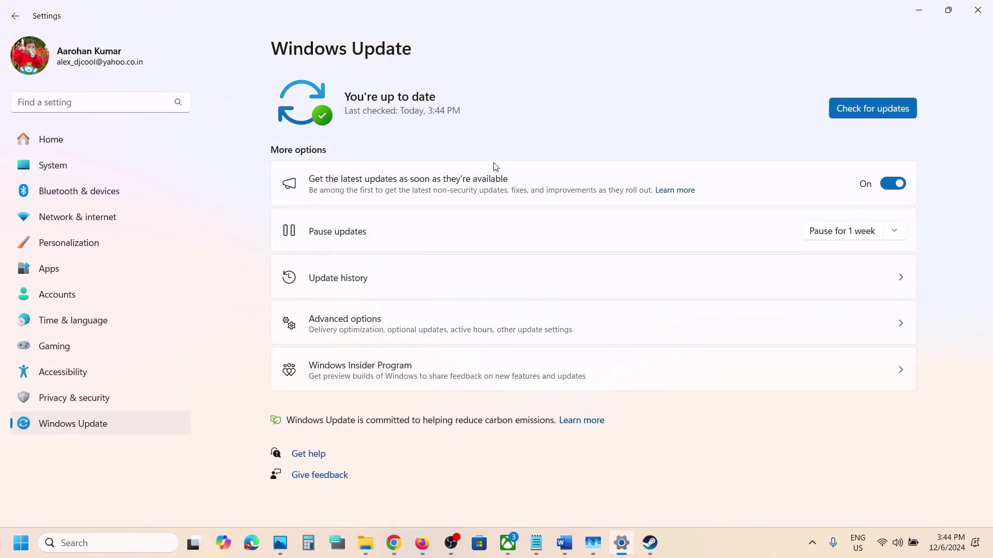
# Switch to Chrome and open Microsoft's Windows 10 download page from the media creation tool search results.
pyautogui.click(564, 543)
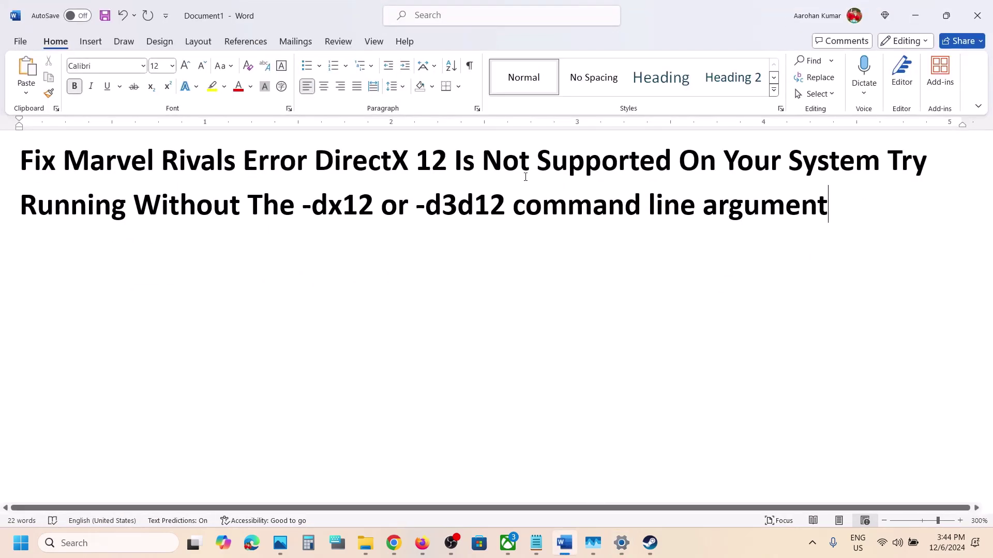
pyautogui.click(394, 543)
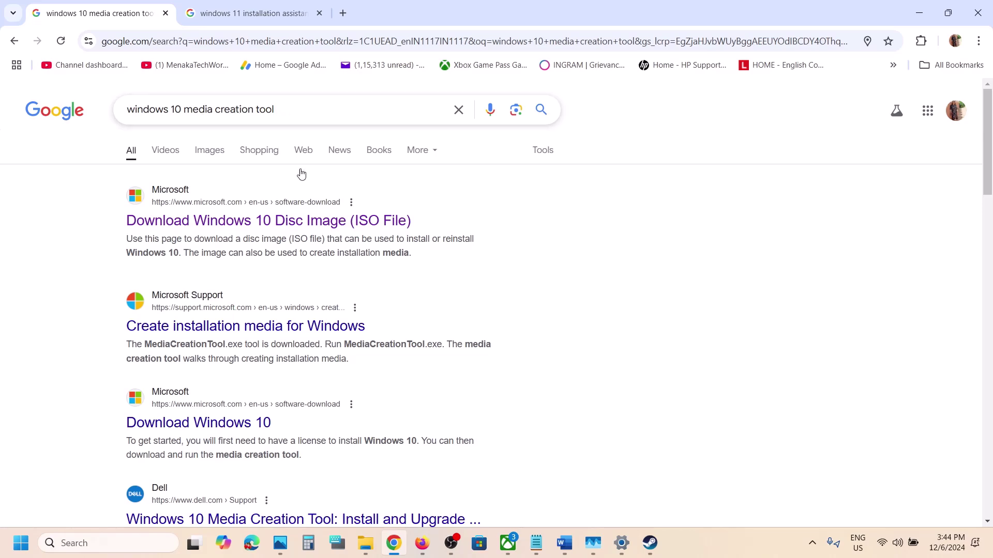
pyautogui.click(247, 226)
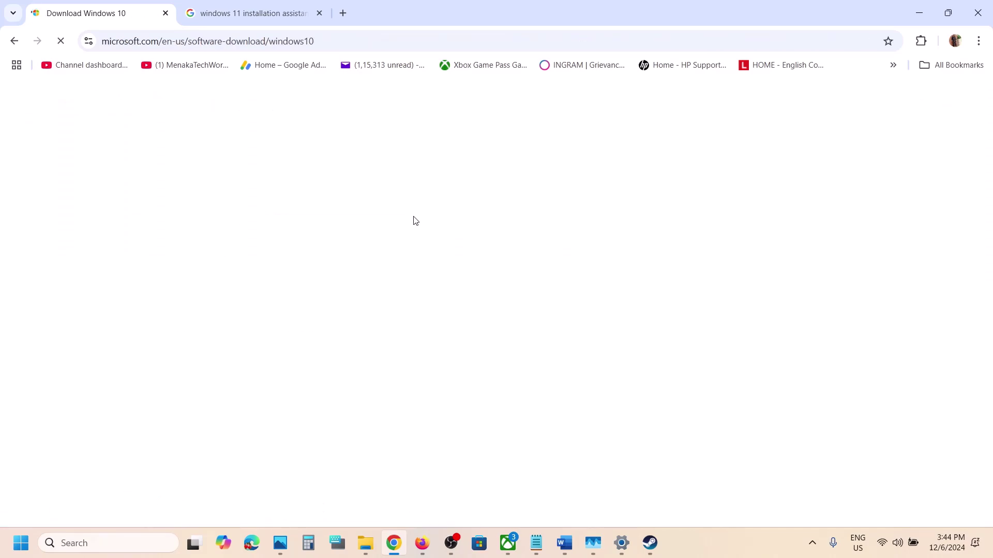
pyautogui.scroll(-2, 337, 268)
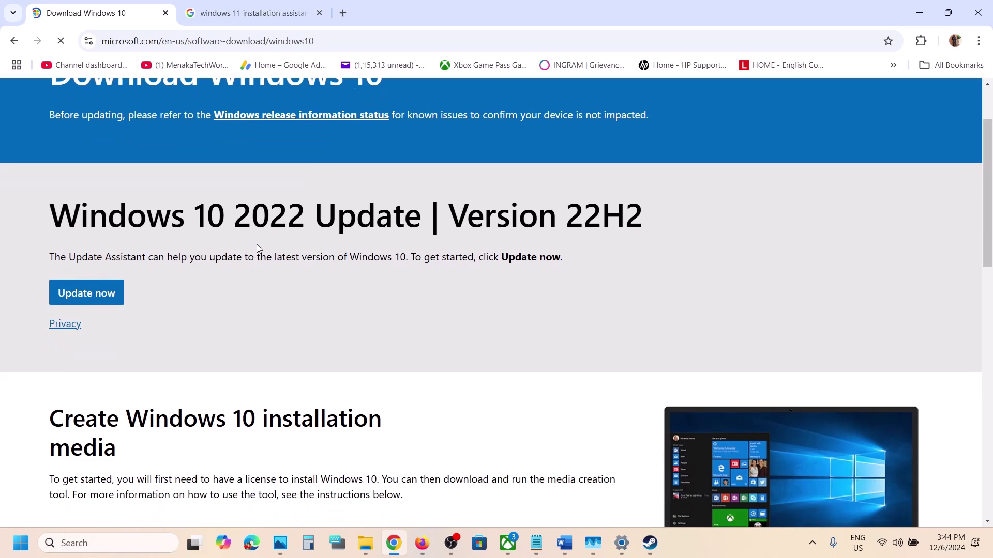
# Download the Windows 10 Update Assistant, run Windows10Upgrade9252.exe and close the assistant.
pyautogui.moveTo(69, 257); pyautogui.dragTo(116, 257)
pyautogui.click(111, 297)
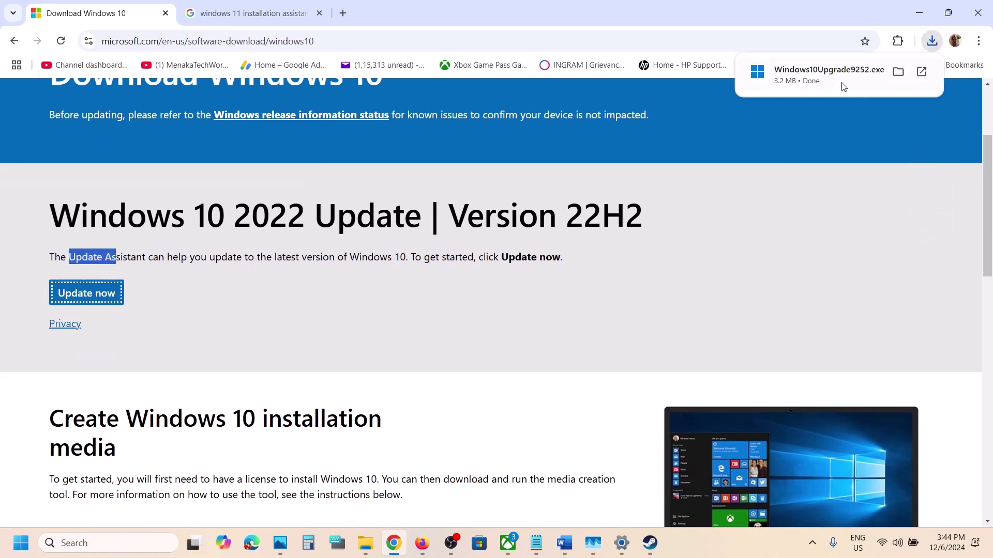
pyautogui.click(827, 75)
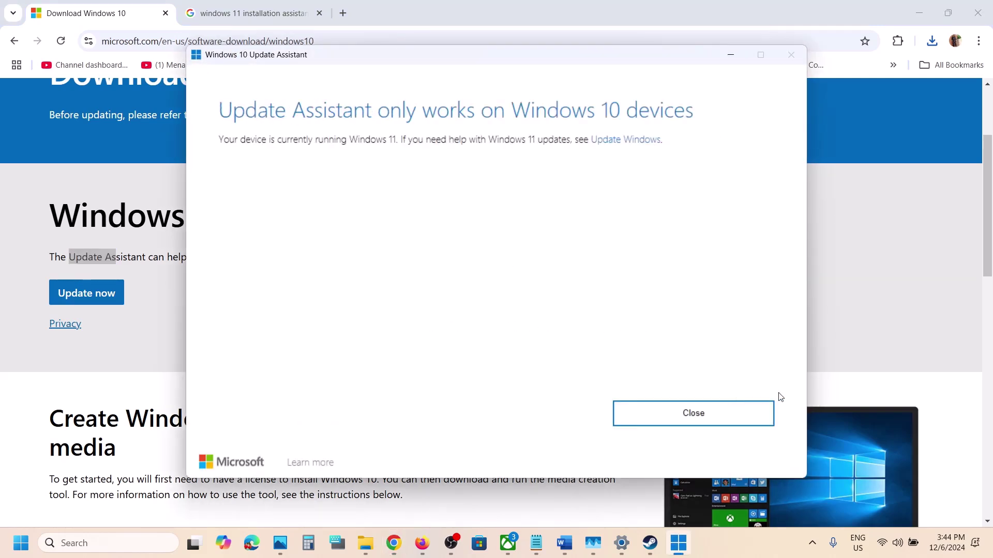
pyautogui.click(726, 413)
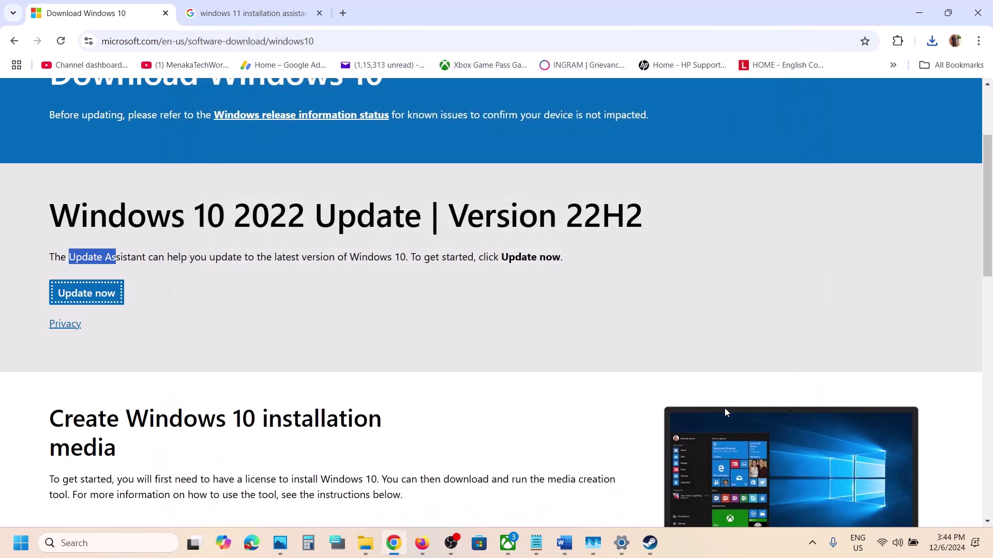
# Download the Windows 11 Installation Assistant from Microsoft's Download Windows 11 page and run it.
pyautogui.click(265, 17)
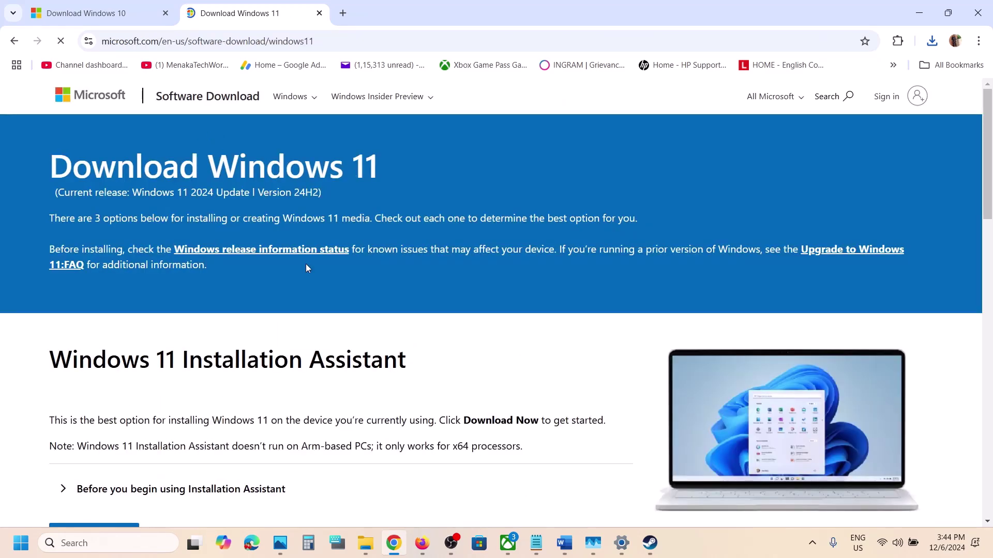
pyautogui.scroll(-2, 308, 268)
pyautogui.scroll(-3, 307, 269)
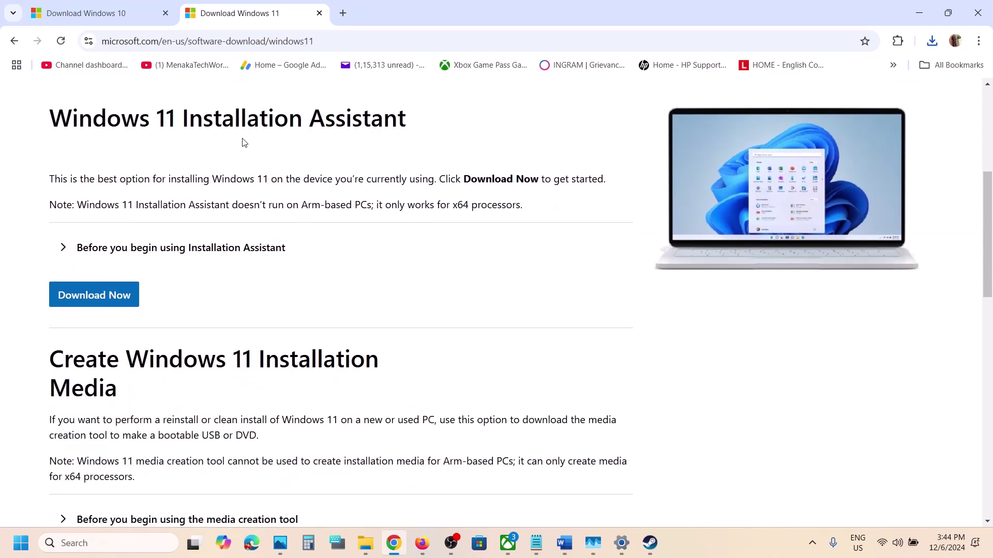
pyautogui.click(103, 295)
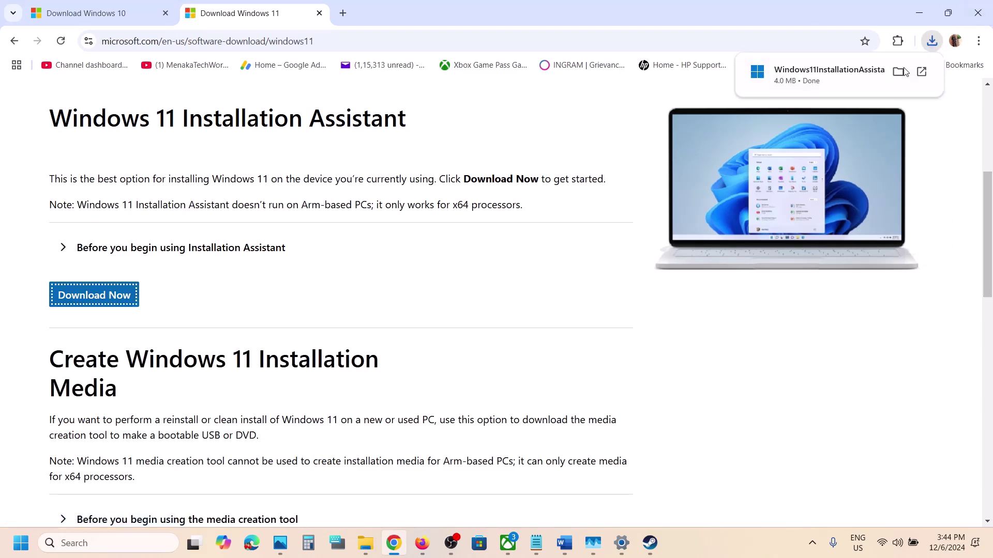
pyautogui.click(854, 86)
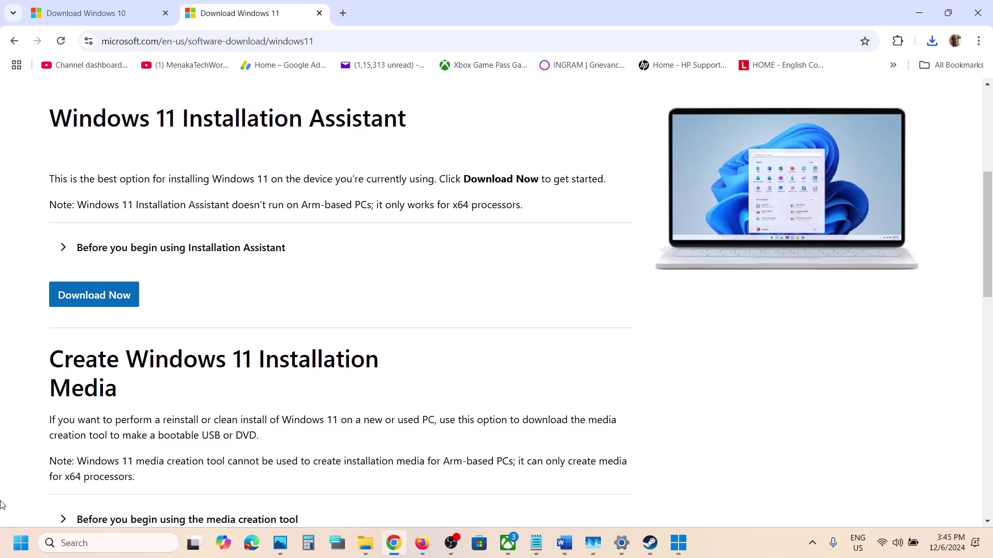
pyautogui.click(21, 543)
pyautogui.click(376, 498)
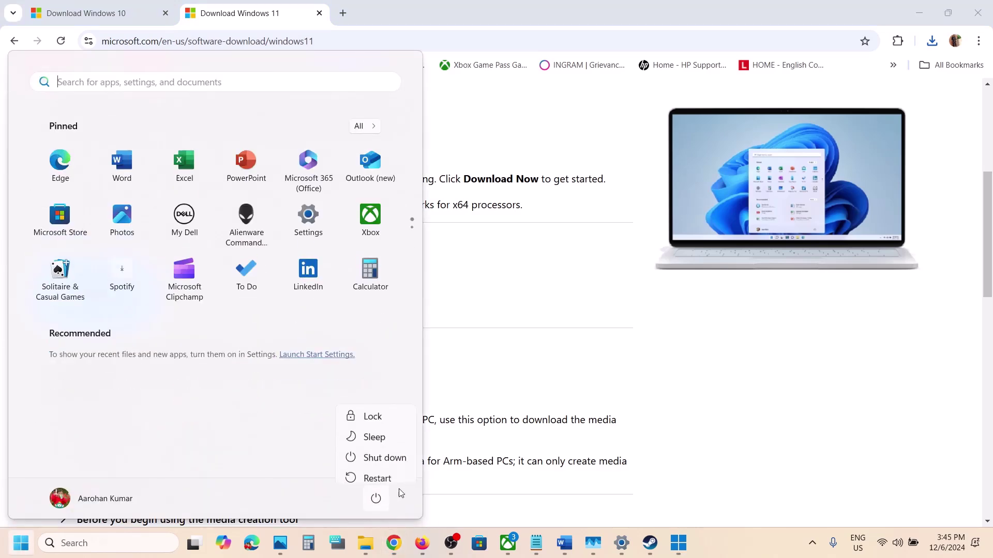
pyautogui.click(406, 475)
pyautogui.click(776, 420)
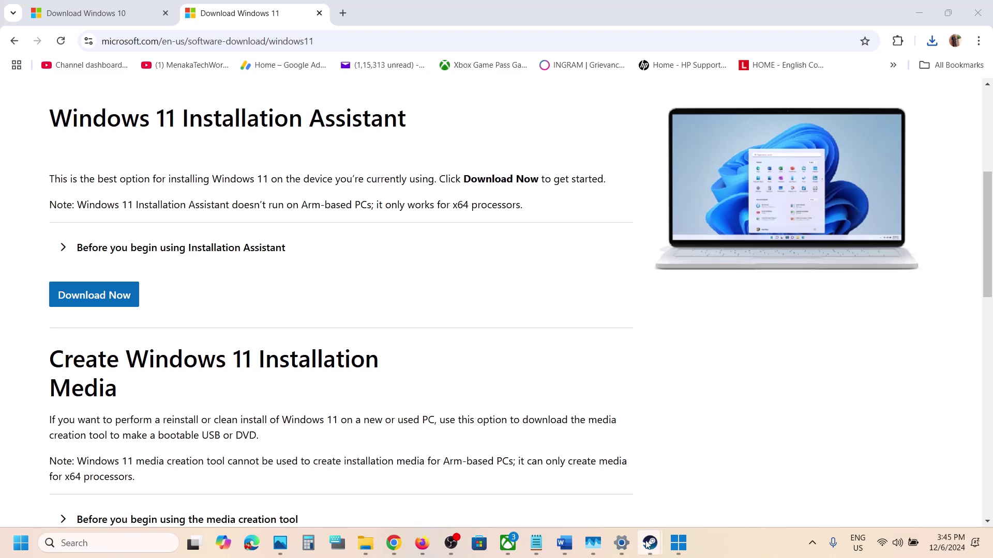
# Read the document's instructions and screenshots on entering -dx11, -d3d11 or -dx12 in the game's Steam launch options.
pyautogui.moveTo(648, 543)
pyautogui.click(648, 489)
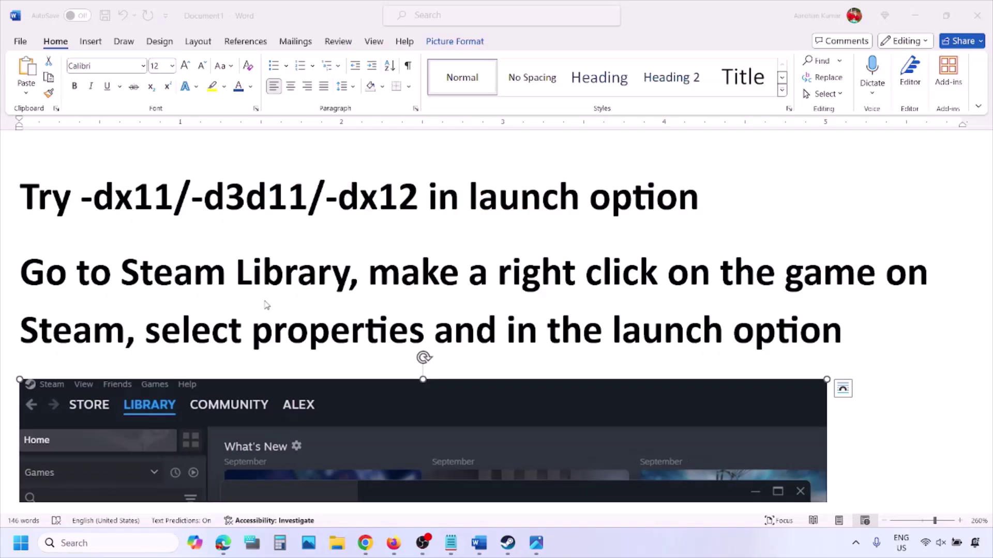
pyautogui.scroll(-3, 264, 300)
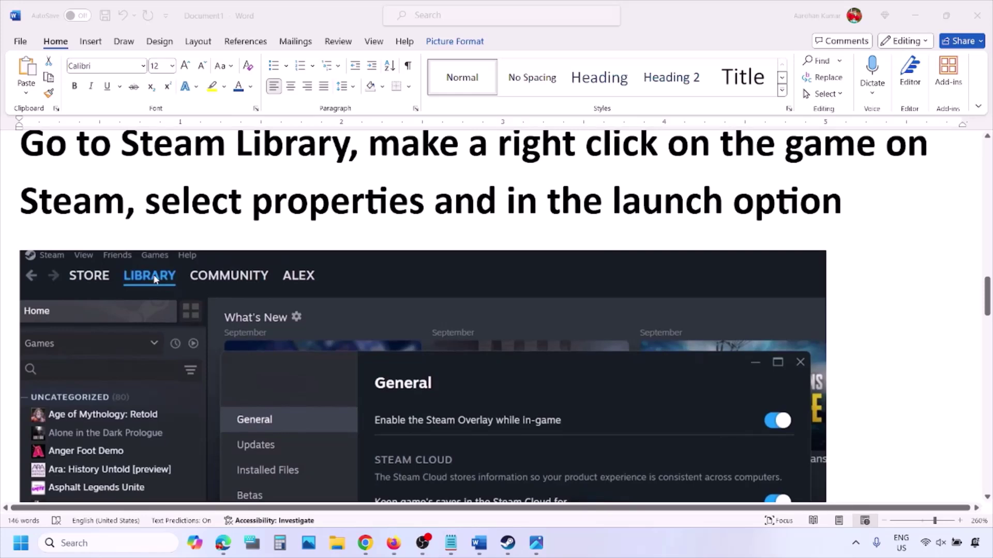
pyautogui.click(376, 155)
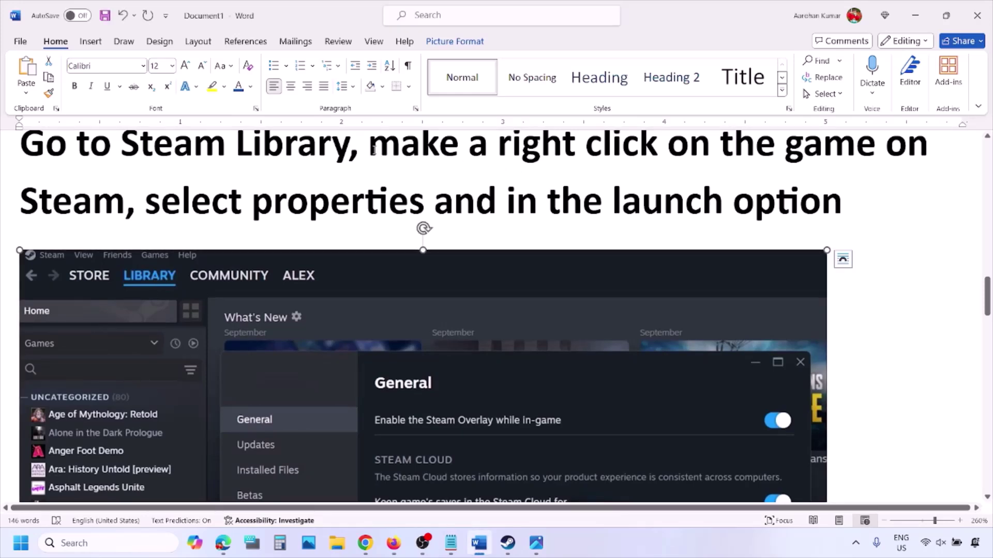
pyautogui.moveTo(373, 149); pyautogui.dragTo(885, 148)
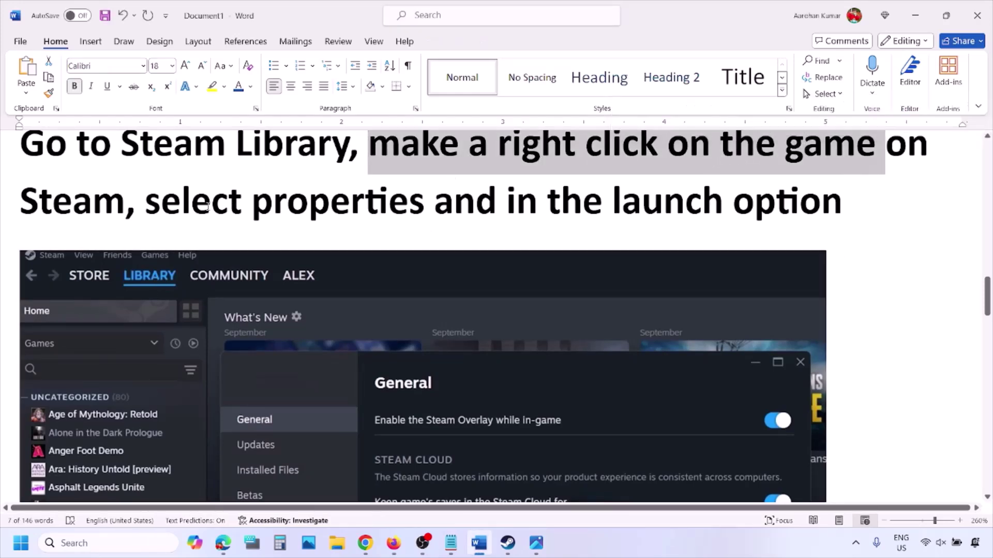
pyautogui.moveTo(243, 201); pyautogui.dragTo(432, 203)
pyautogui.scroll(-5, 429, 204)
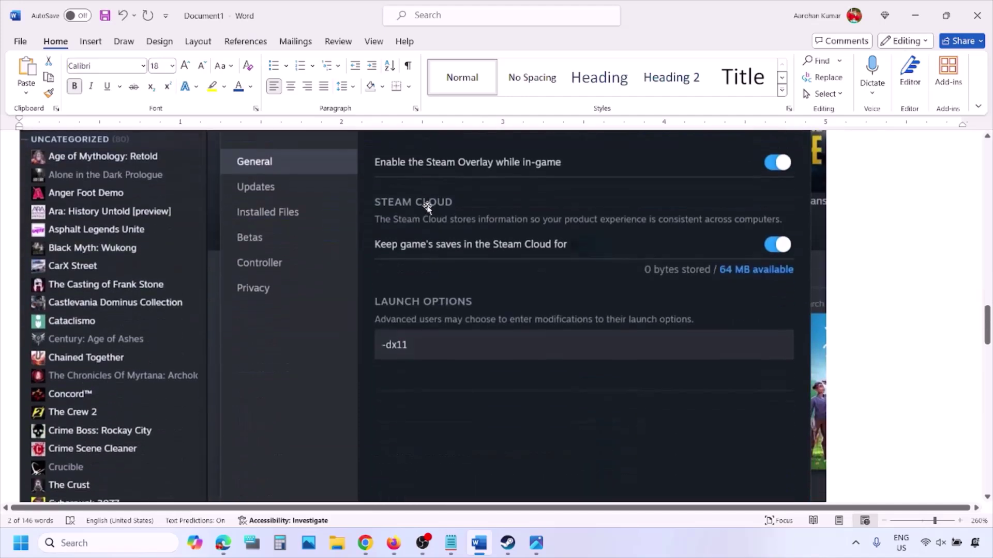
pyautogui.scroll(2, 427, 207)
pyautogui.rightClick(430, 172)
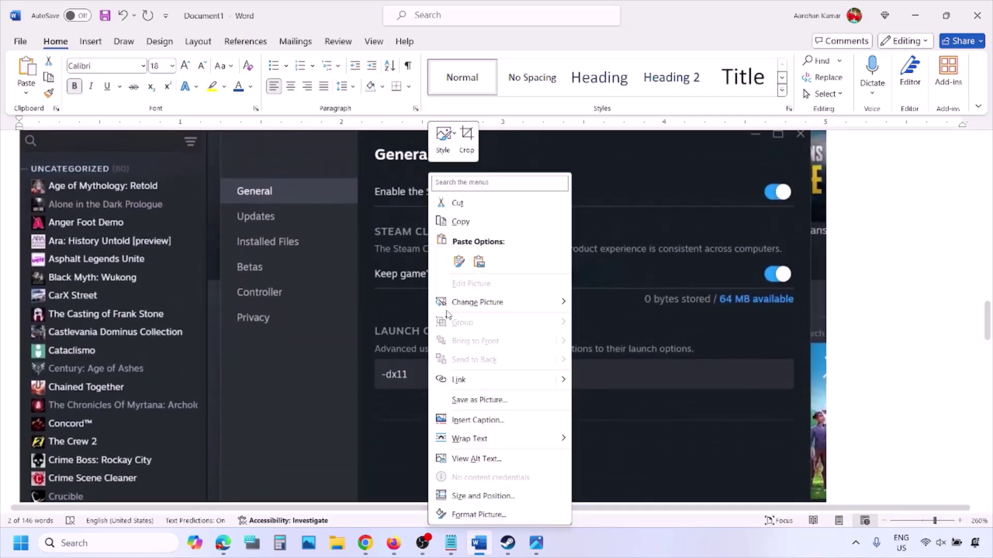
pyautogui.click(389, 376)
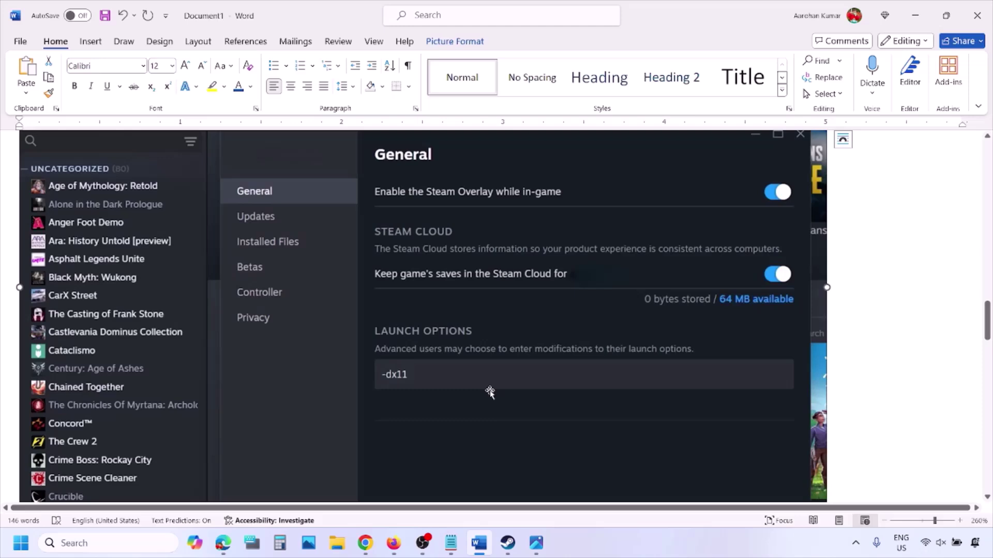
pyautogui.scroll(-10, 490, 392)
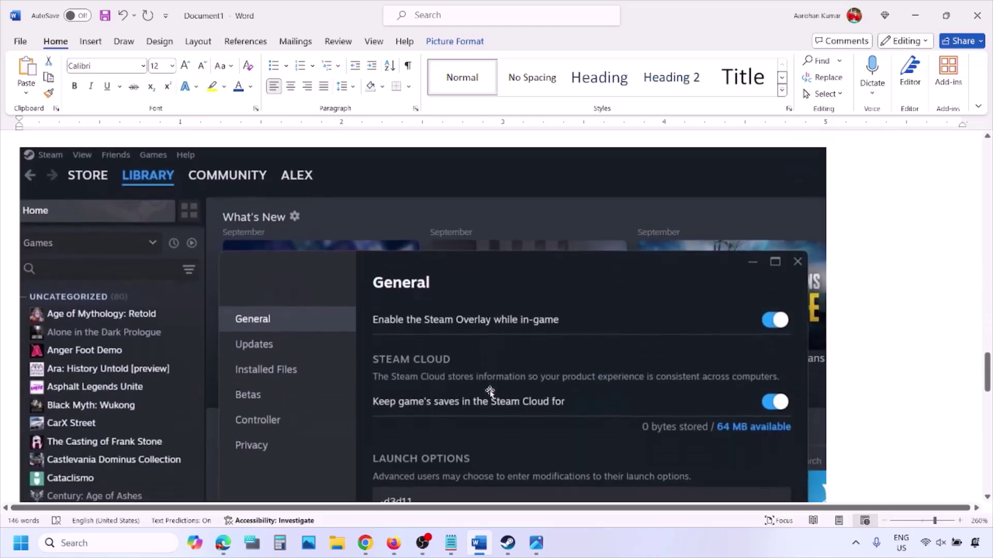
pyautogui.scroll(-4, 490, 392)
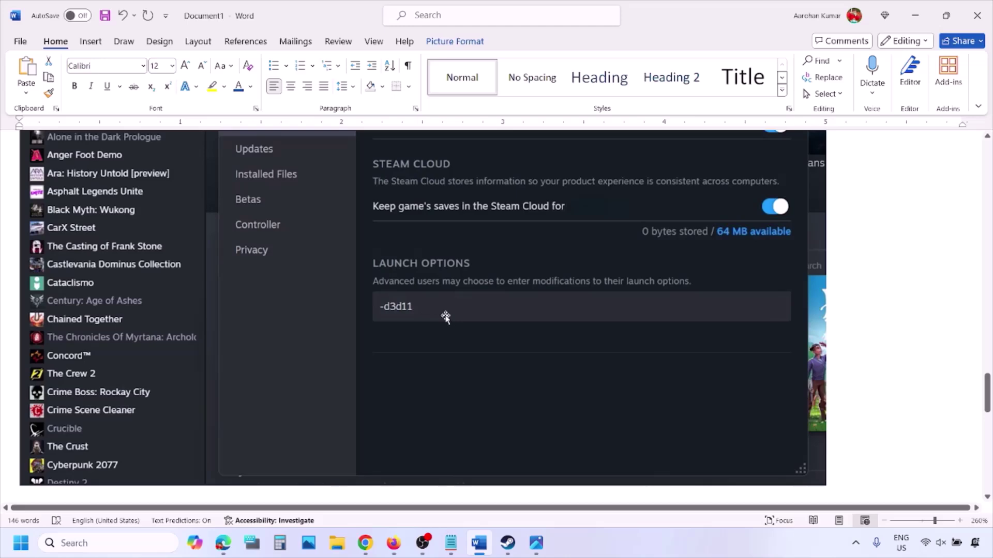
pyautogui.scroll(-10, 445, 316)
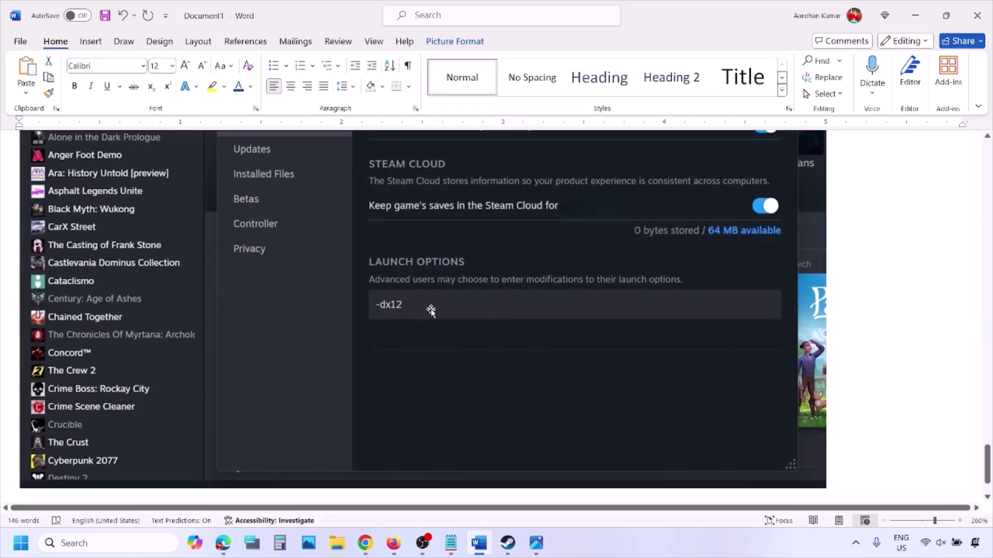
pyautogui.click(507, 543)
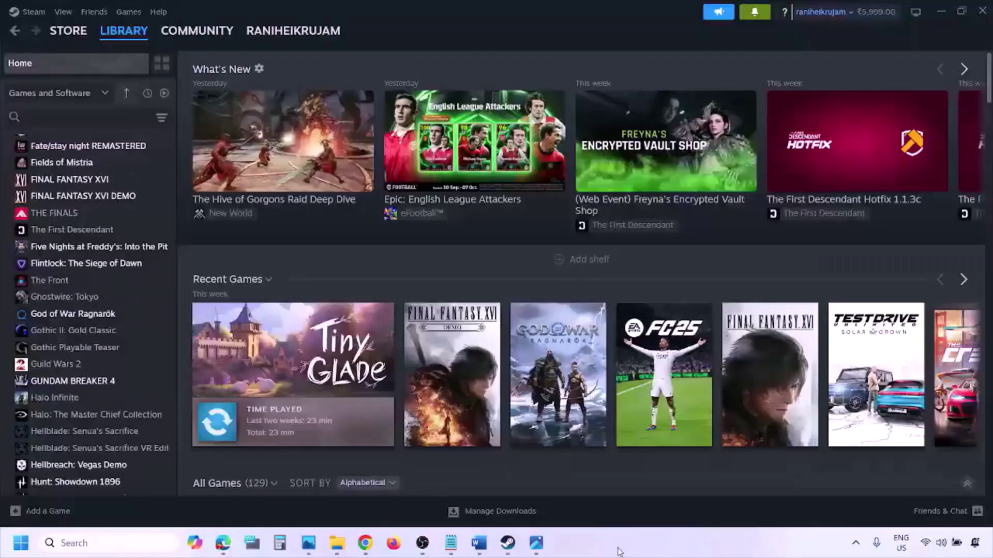
pyautogui.press('super')
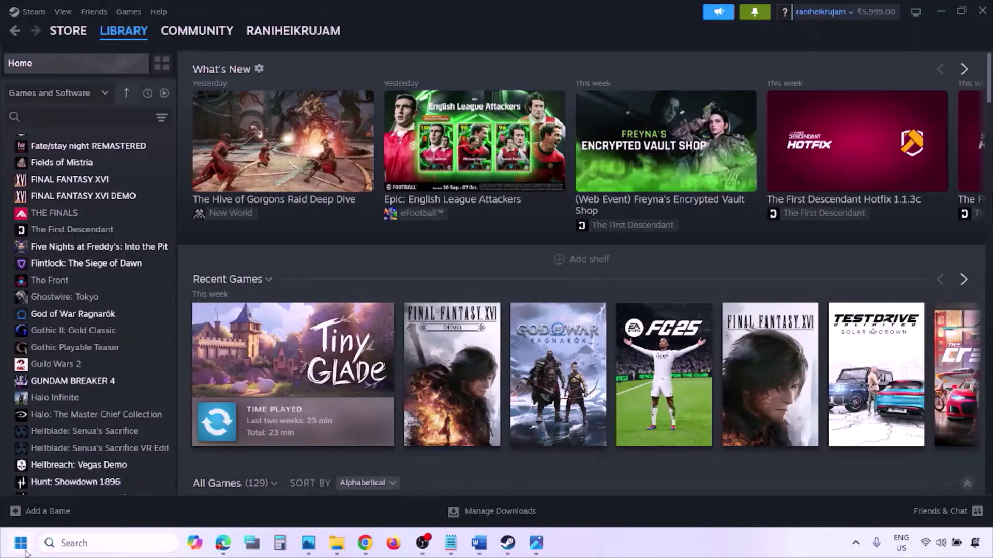
pyautogui.click(376, 498)
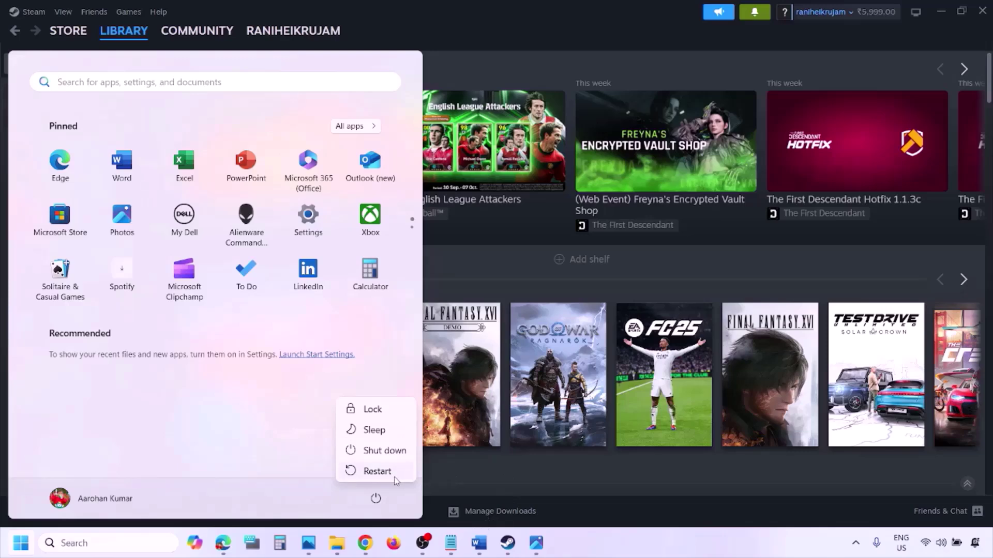
# Switch to the Word document to read step 2 on running the game as administrator, and examine the Browse local files screenshot 1.png.
pyautogui.click(483, 551)
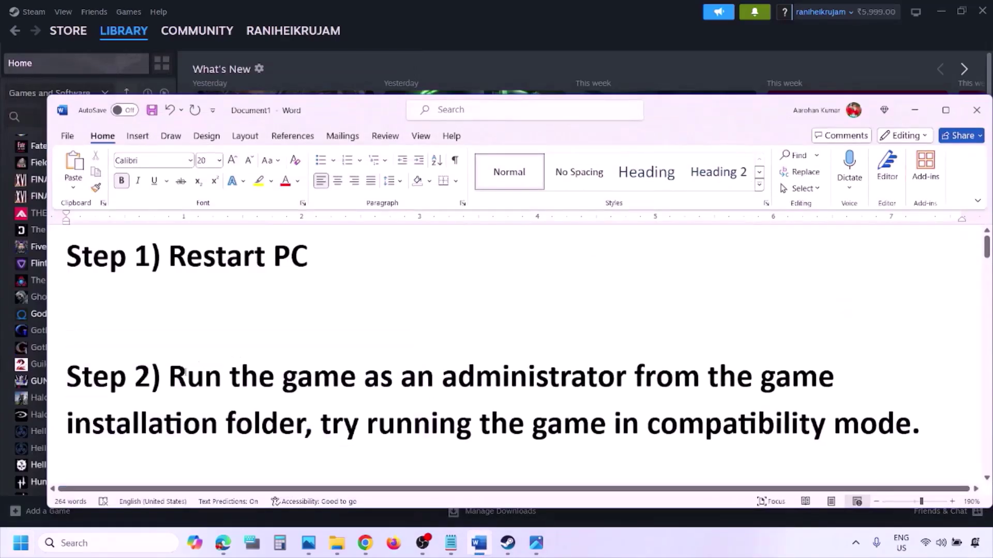
pyautogui.moveTo(172, 375); pyautogui.dragTo(280, 408)
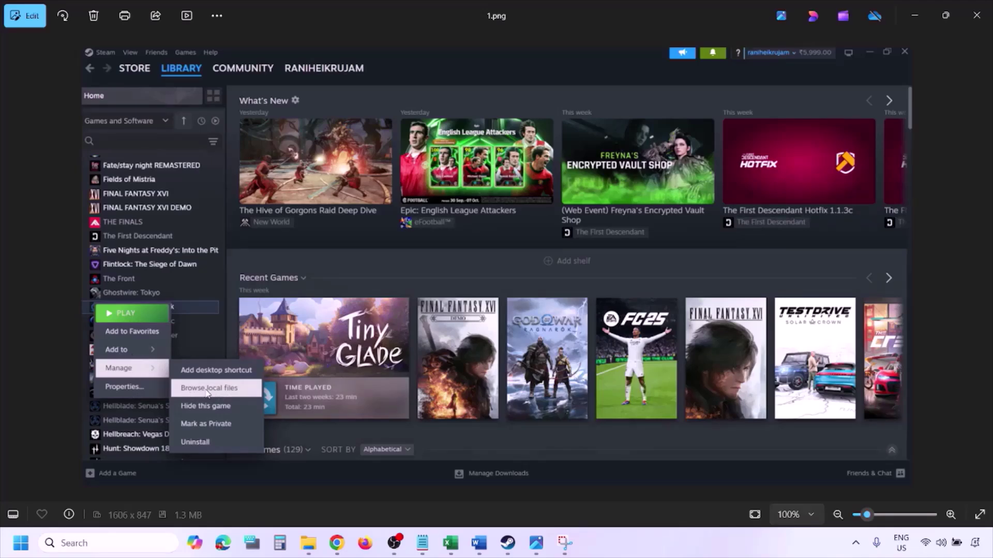
pyautogui.scroll(1, 234, 387)
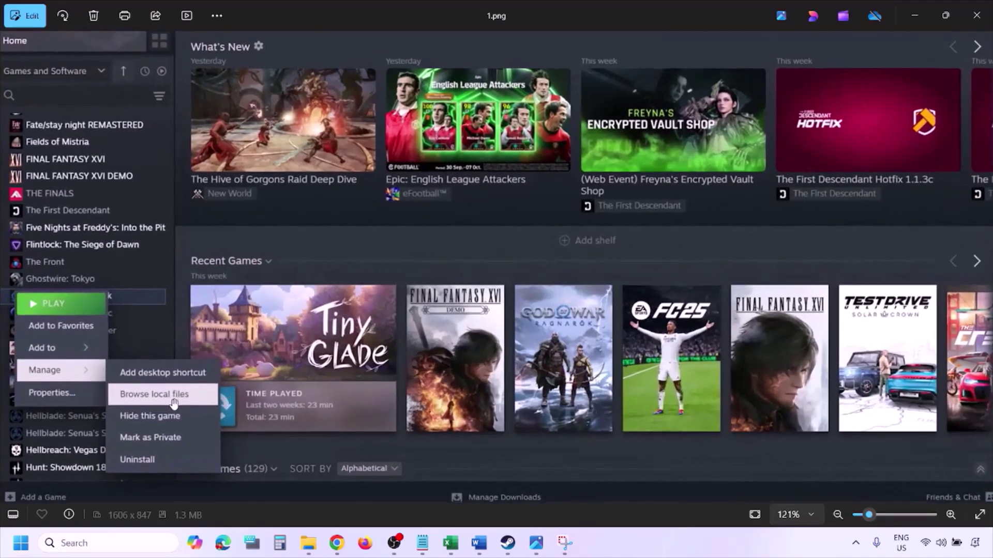
# Examine the screenshots 2.png and 3.png on opening the game file's Properties and enabling "Run this program as an administrator" under Compatibility.
pyautogui.scroll(-1, 199, 399)
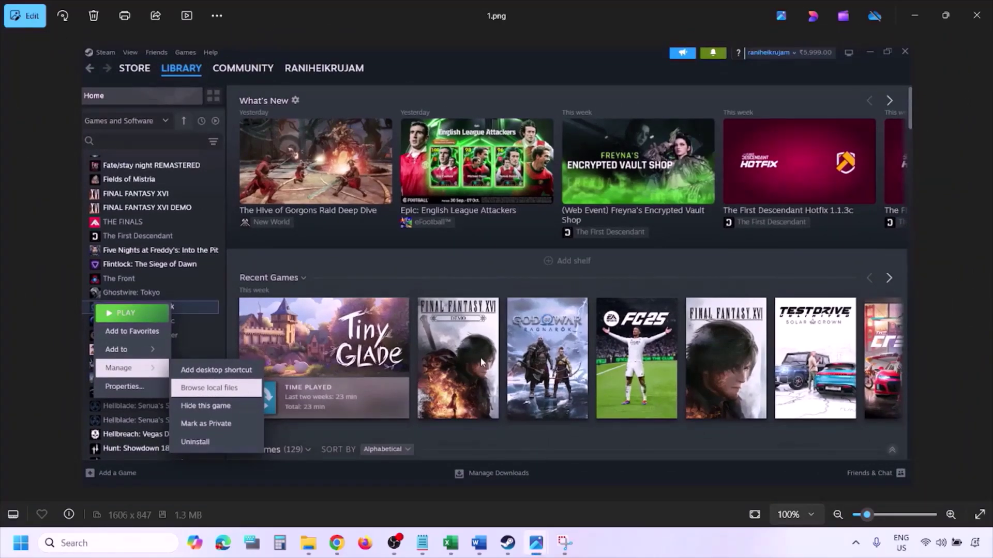
pyautogui.press('Right')
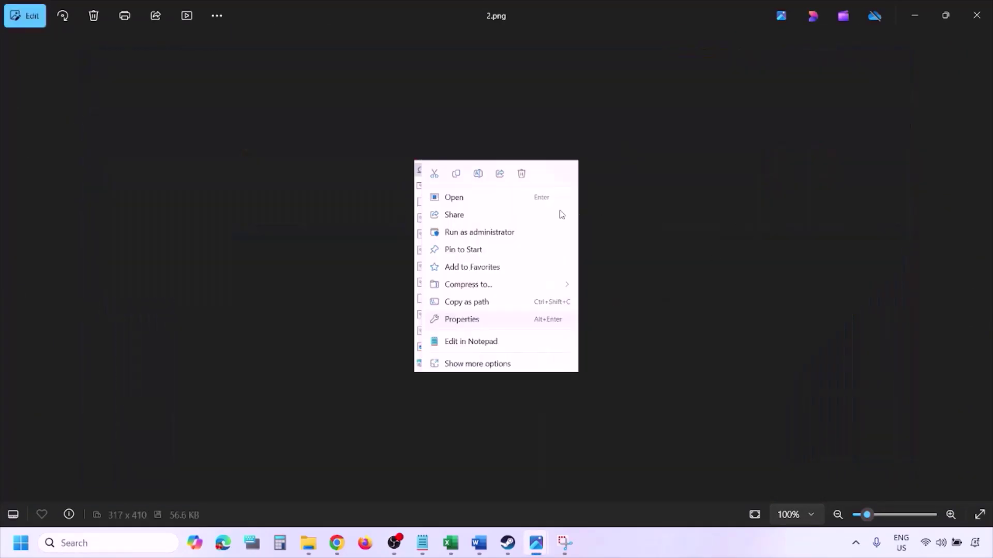
pyautogui.scroll(4, 488, 309)
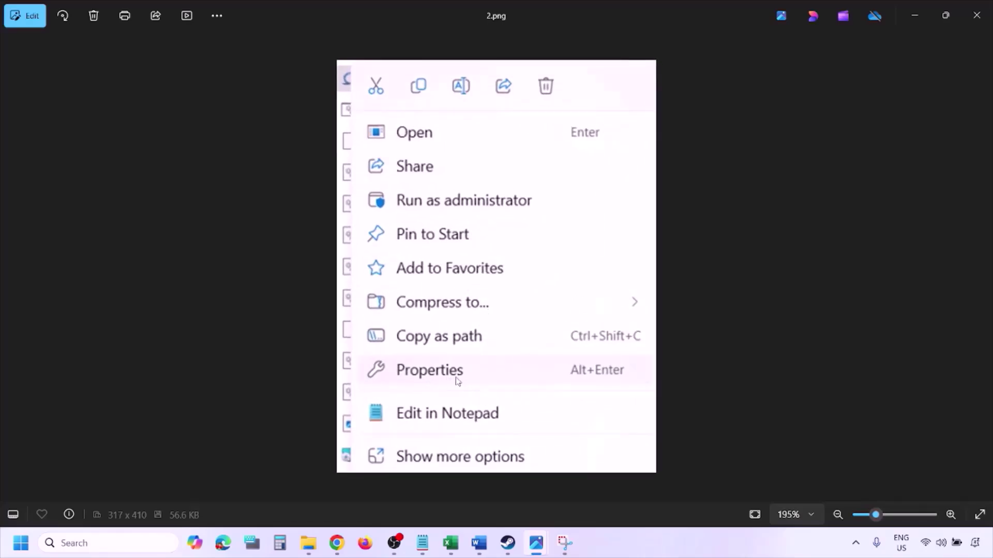
pyautogui.scroll(-4, 456, 378)
pyautogui.press('Right')
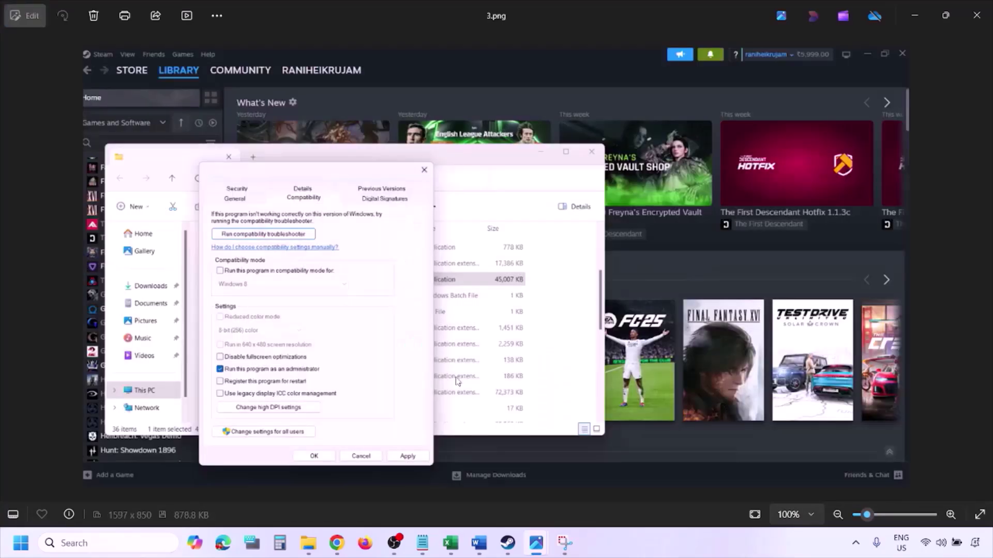
pyautogui.scroll(2, 296, 292)
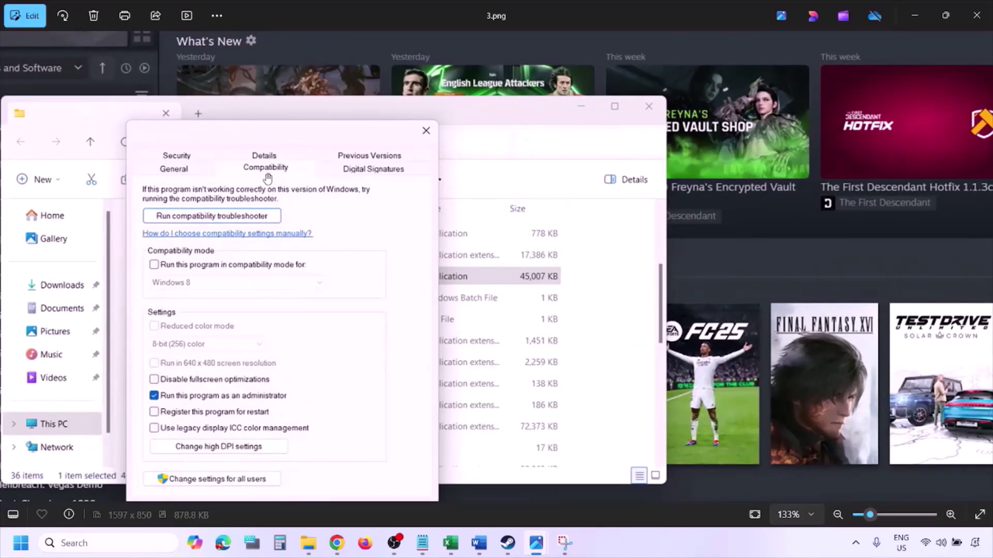
pyautogui.moveTo(219, 389); pyautogui.dragTo(219, 341)
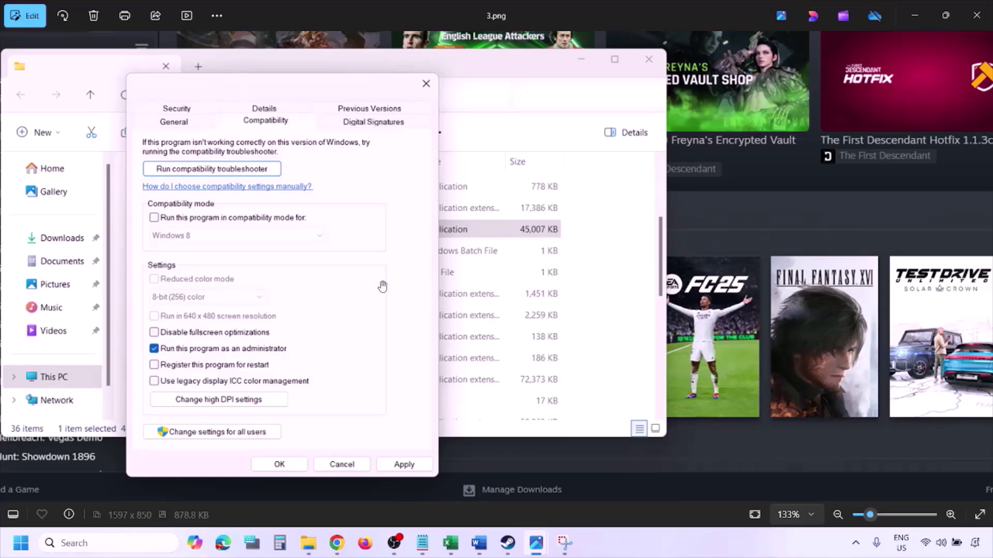
pyautogui.scroll(-3, 382, 286)
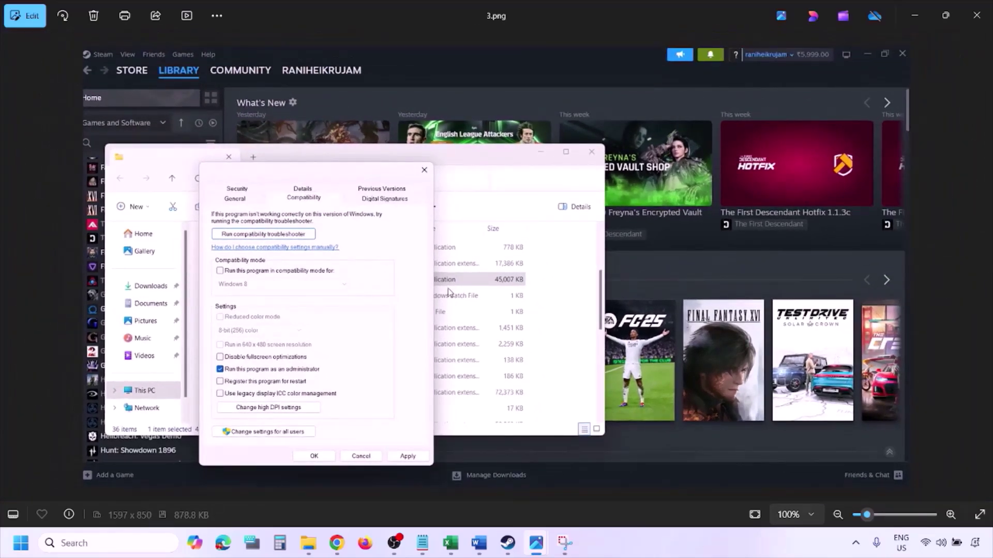
# Examine the screenshots 4.png and 5.png on running the program in compatibility mode for Windows 8 or Windows 7.
pyautogui.press('Right')
pyautogui.scroll(3, 448, 293)
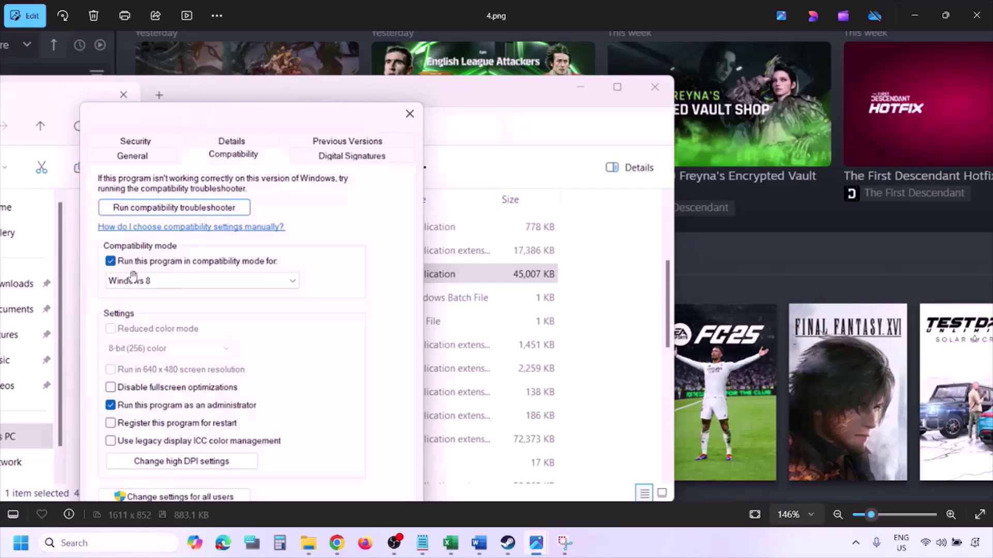
pyautogui.moveTo(133, 278); pyautogui.dragTo(139, 242)
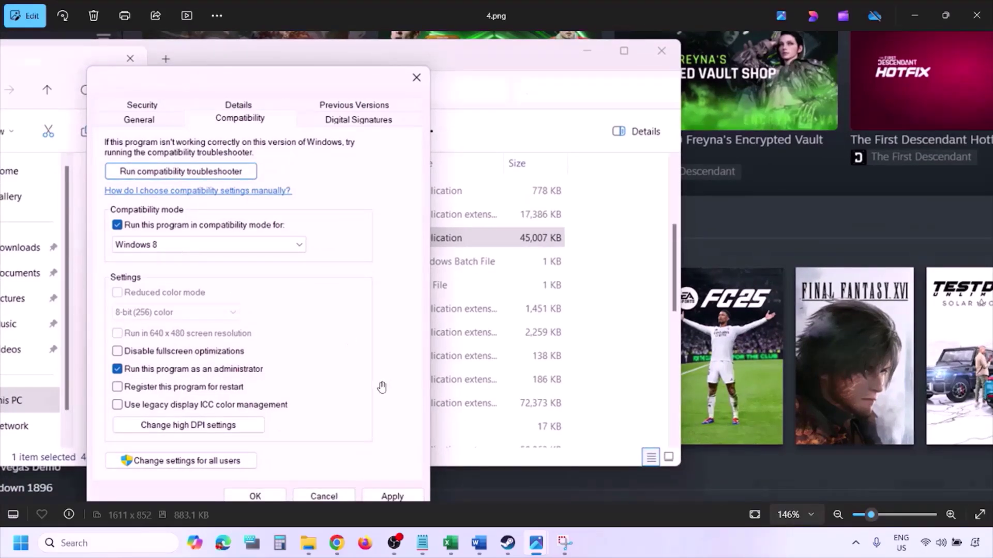
pyautogui.moveTo(381, 387); pyautogui.dragTo(388, 355)
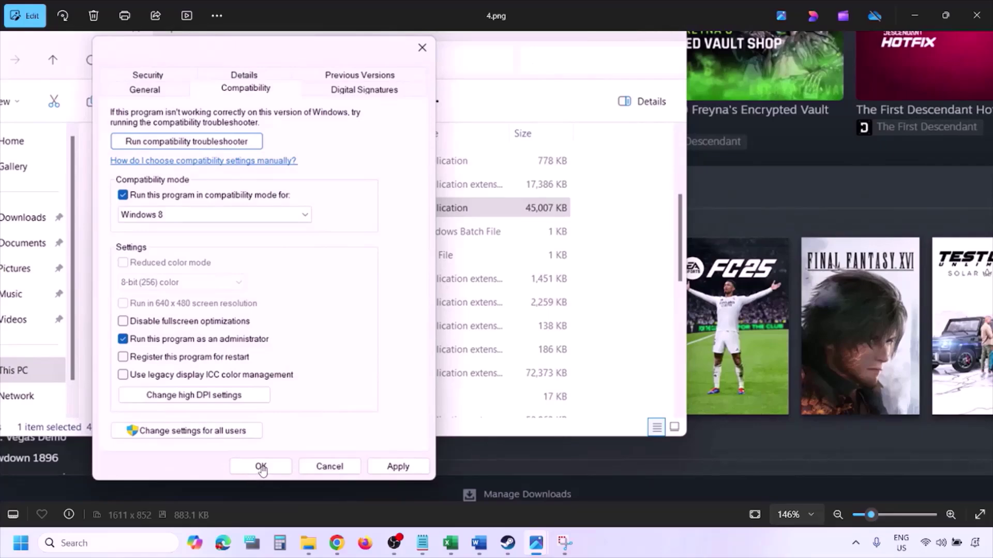
pyautogui.scroll(-4, 531, 366)
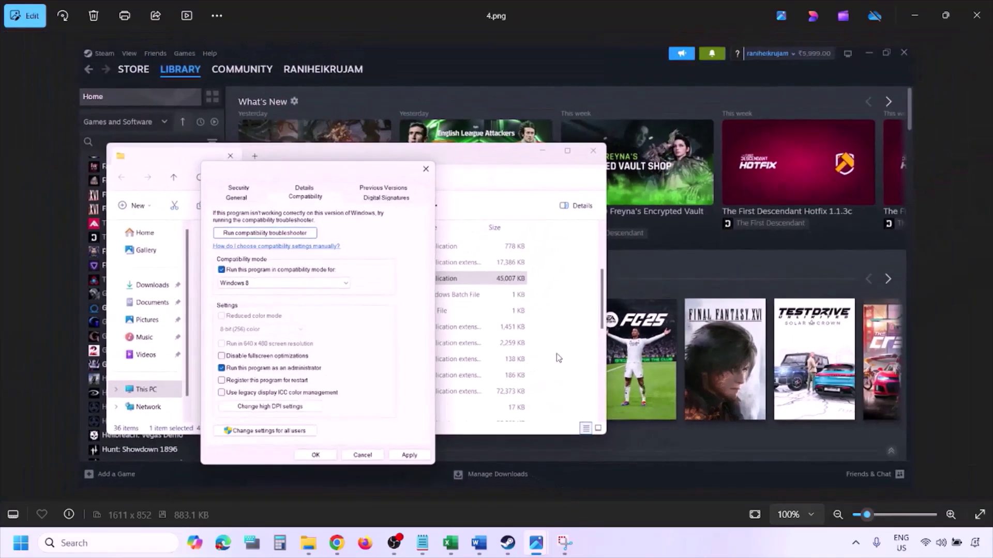
pyautogui.press('Right')
pyautogui.scroll(4, 321, 309)
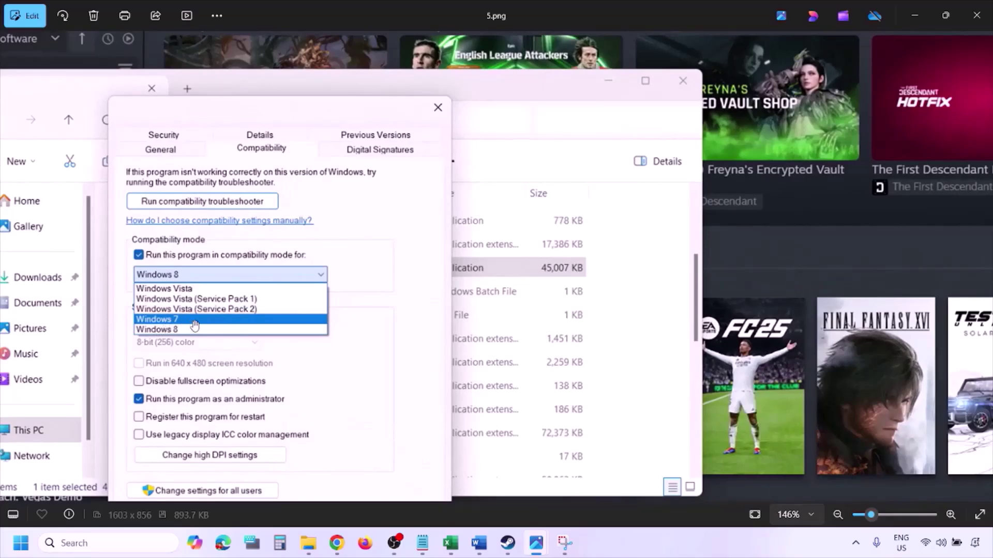
pyautogui.scroll(-4, 412, 453)
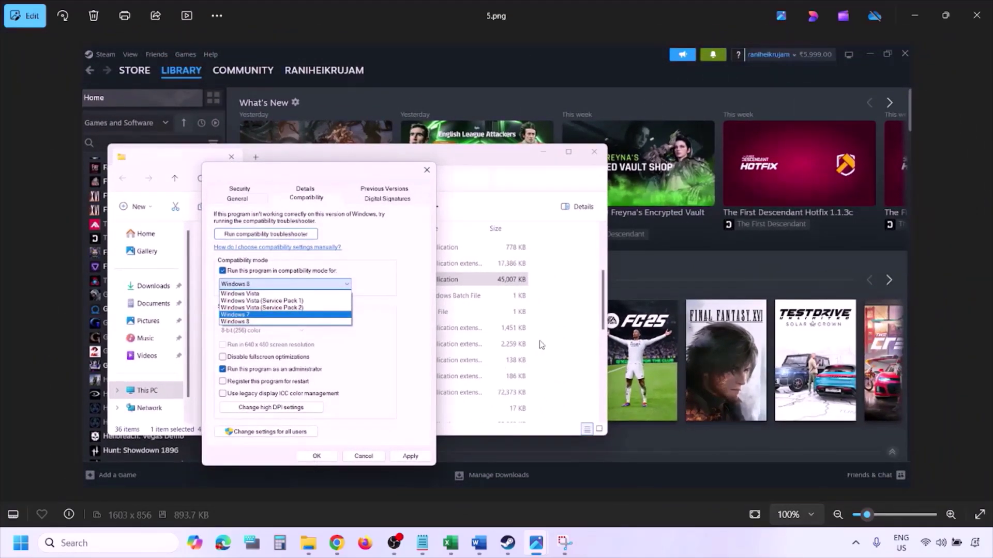
# Examine the screenshot 6.png on combining Windows 7 compatibility mode with Disable fullscreen optimizations and Run this program as an administrator.
pyautogui.press('Right')
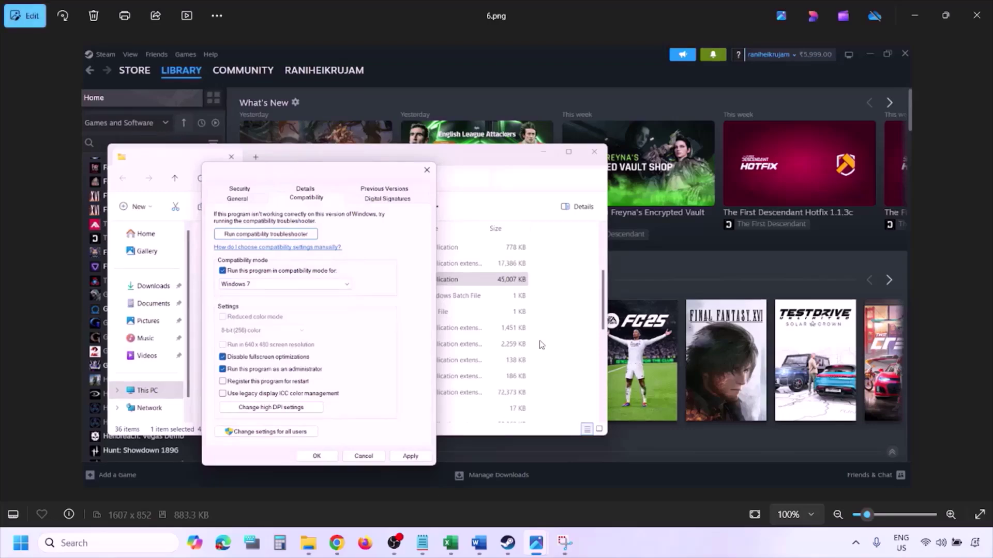
pyautogui.scroll(4, 324, 305)
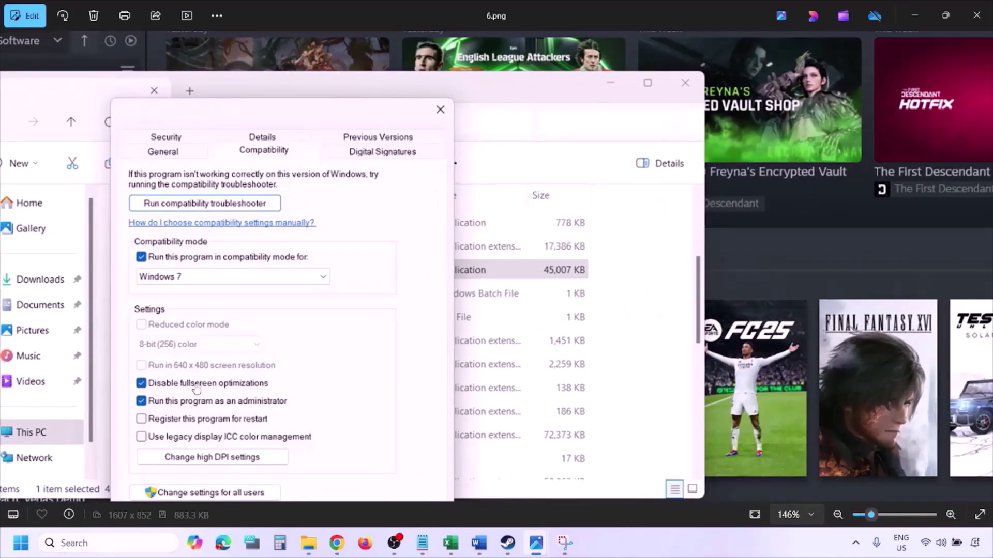
pyautogui.moveTo(281, 371); pyautogui.dragTo(325, 301)
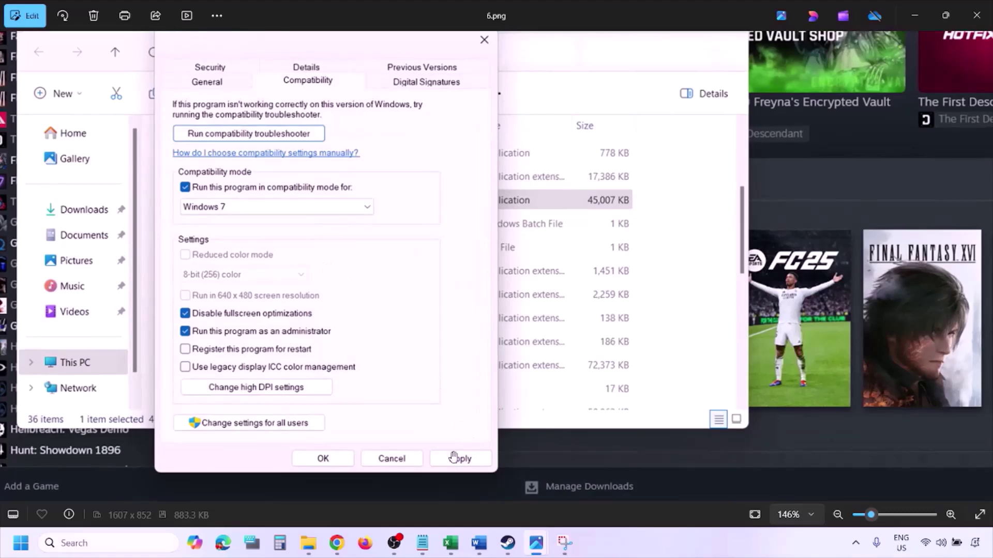
pyautogui.scroll(-4, 344, 458)
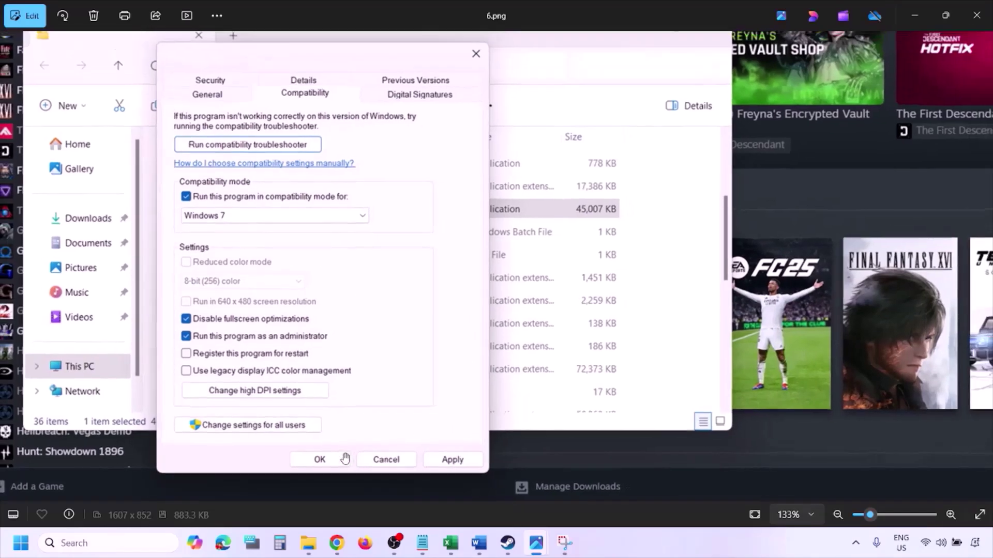
pyautogui.scroll(5, 274, 354)
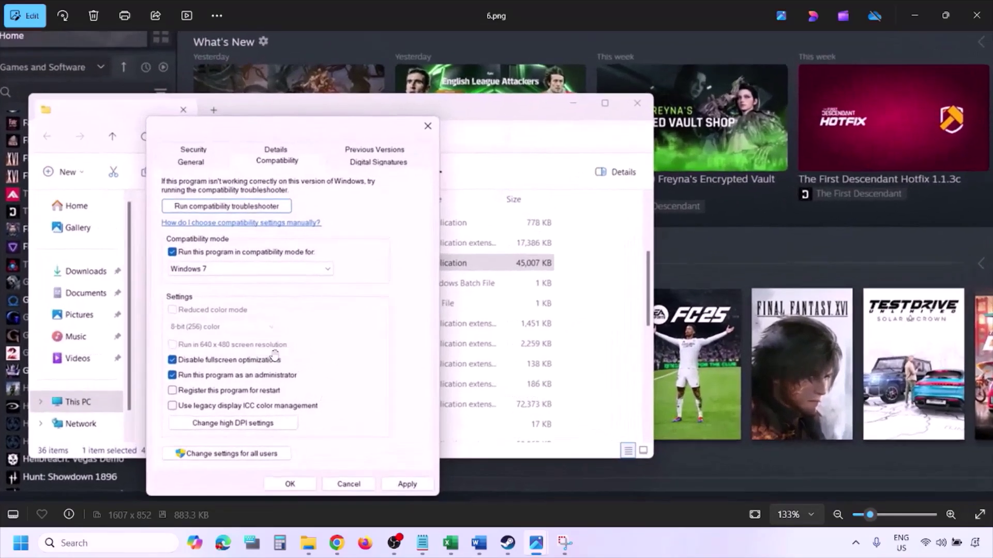
pyautogui.moveTo(197, 341); pyautogui.dragTo(247, 331)
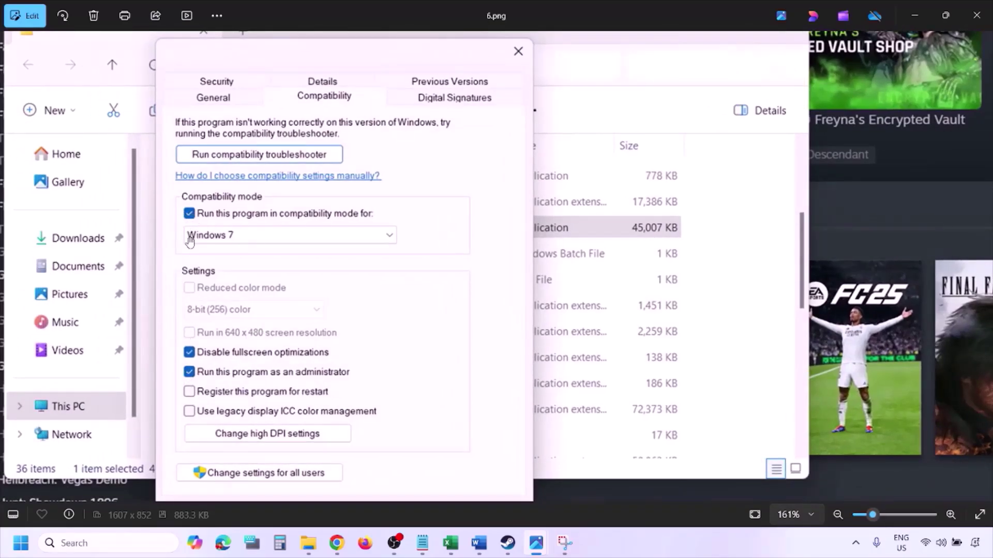
pyautogui.scroll(-5, 281, 303)
# Examine the screenshot 7.png on clearing the compatibility mode, fullscreen optimizations and administrator options.
pyautogui.press('Right')
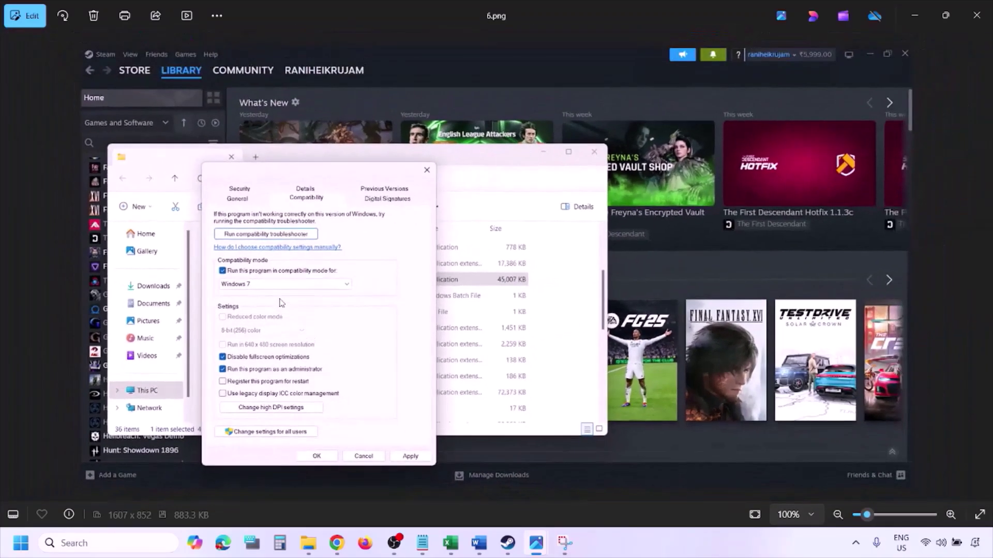
pyautogui.scroll(6, 281, 303)
pyautogui.scroll(2, 281, 303)
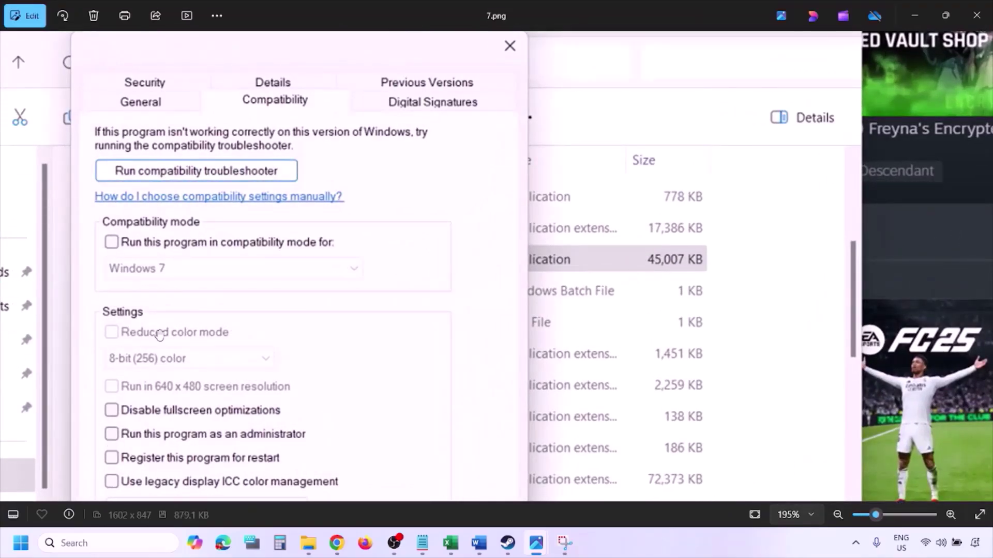
pyautogui.scroll(-4, 160, 335)
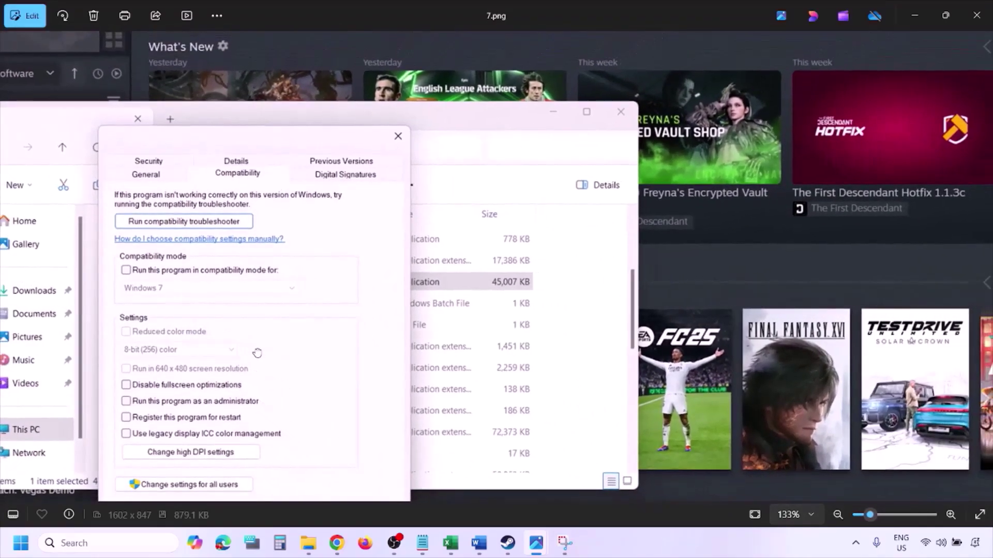
pyautogui.moveTo(257, 348); pyautogui.dragTo(258, 279)
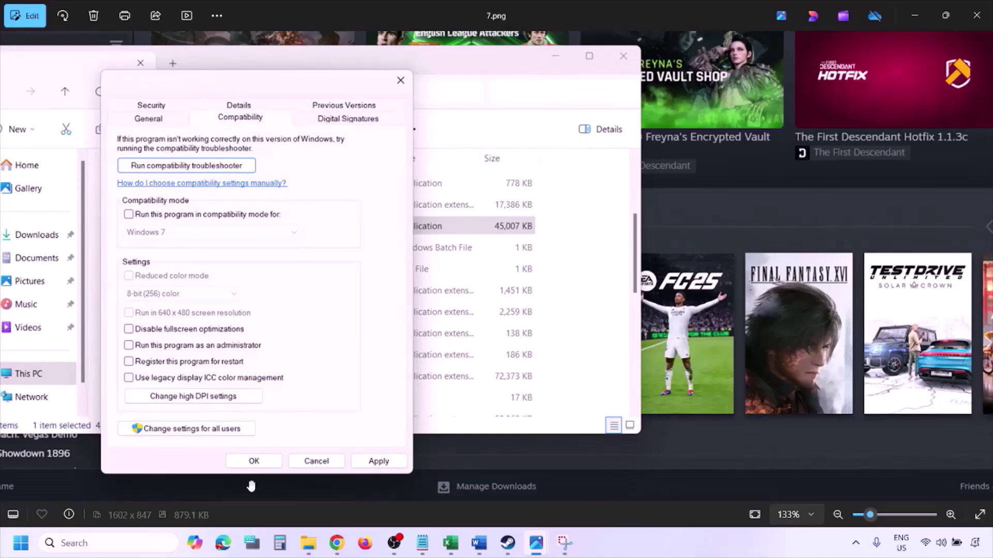
# Switch to the Word document to read step 3 on verifying the game files, and examine the Steam Properties screenshot 0.png.
pyautogui.click(619, 549)
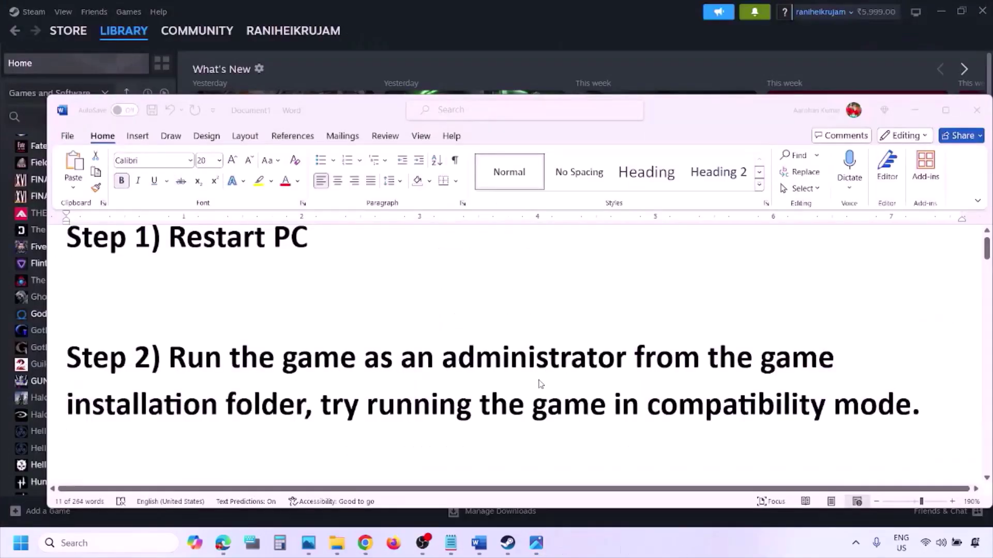
pyautogui.scroll(-3, 539, 383)
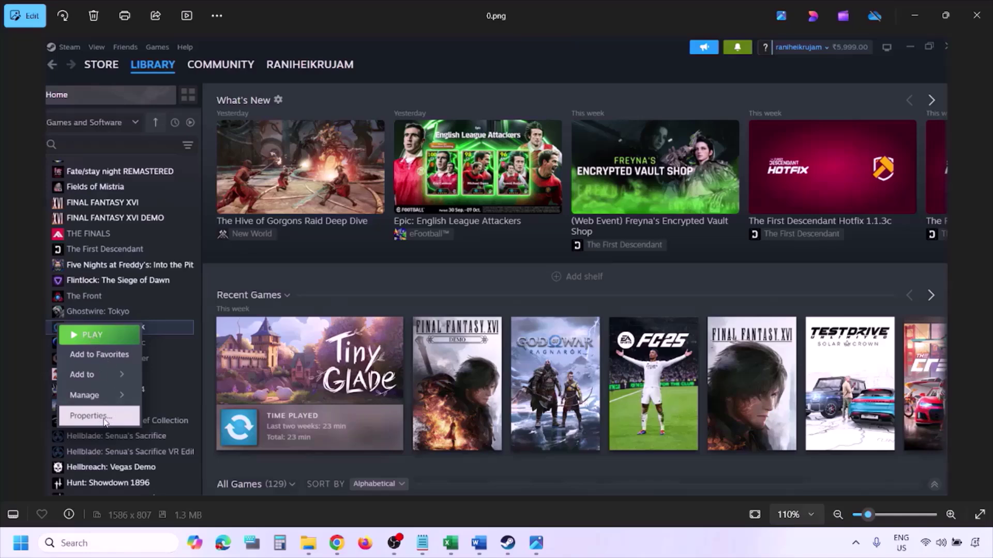
pyautogui.scroll(-1, 356, 324)
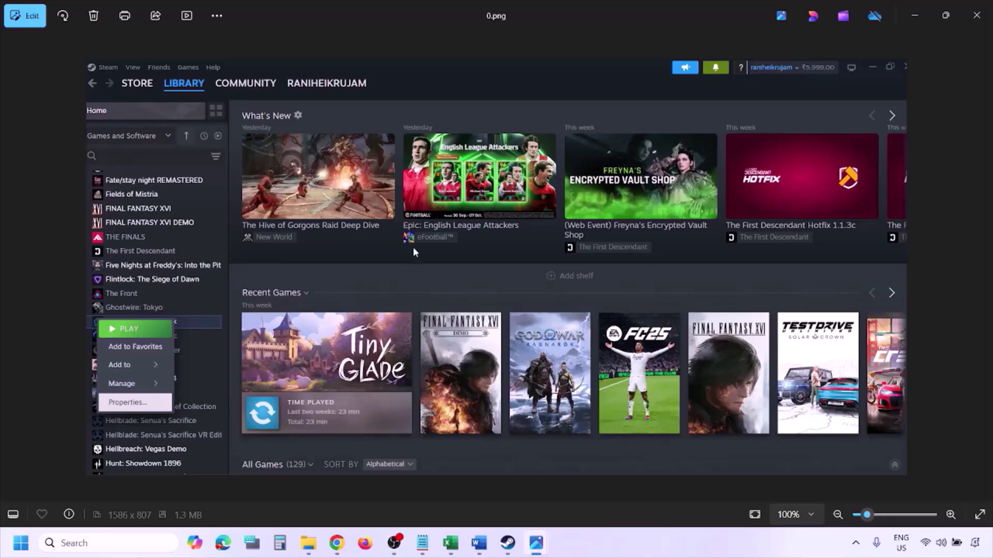
pyautogui.press('Right')
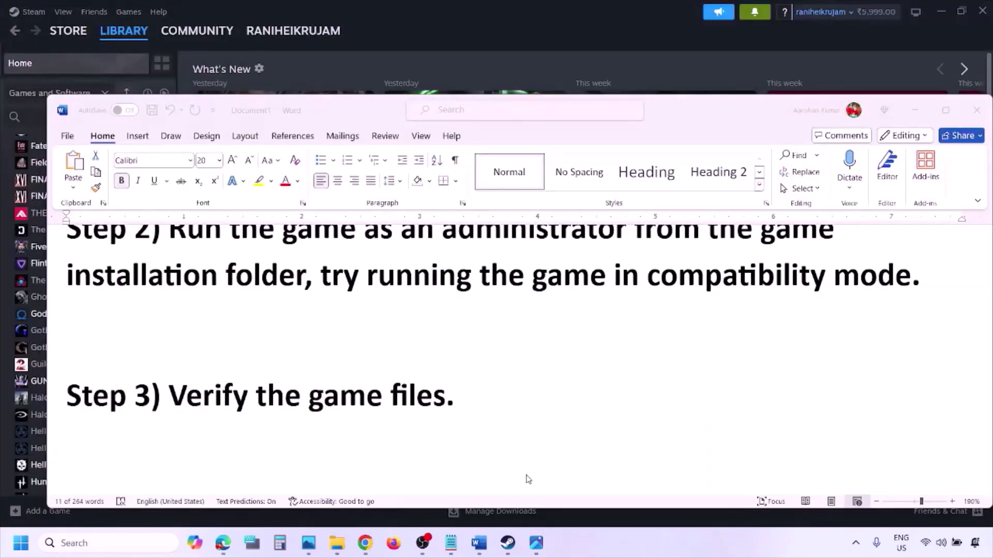
# Read step 4 on allowing the game exe file in the antivirus program and firewall, and highlight the words "Windows Security".
pyautogui.scroll(-3, 528, 479)
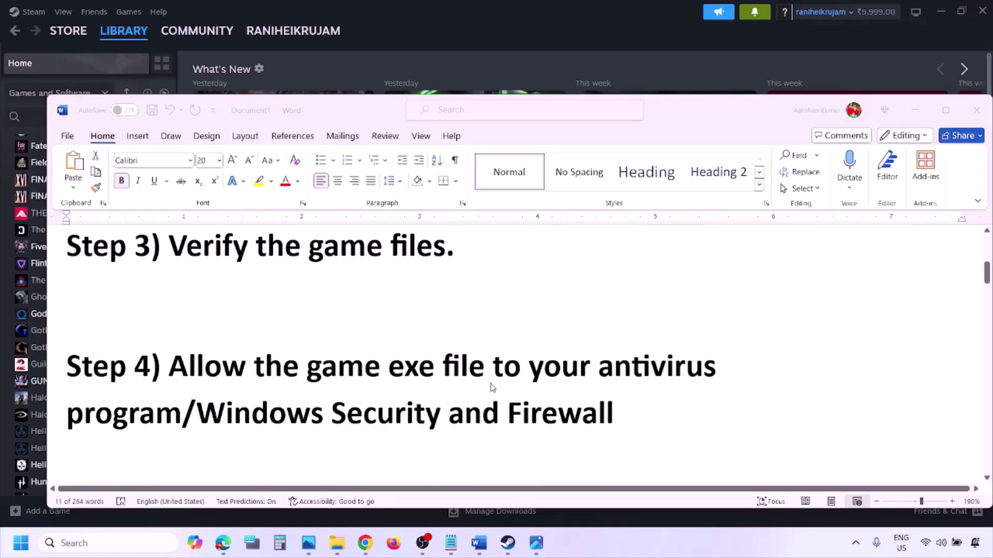
pyautogui.click(182, 413)
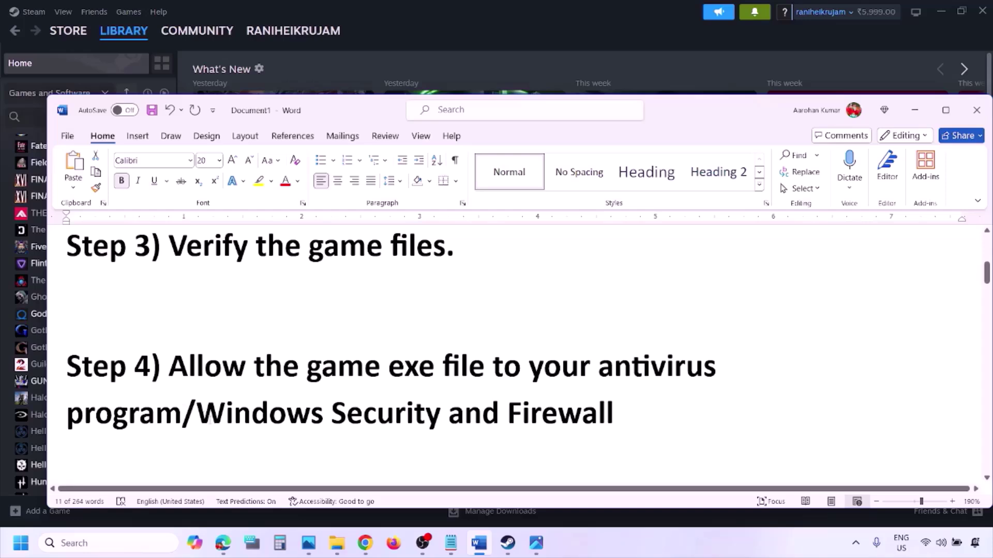
pyautogui.moveTo(201, 414); pyautogui.dragTo(448, 414)
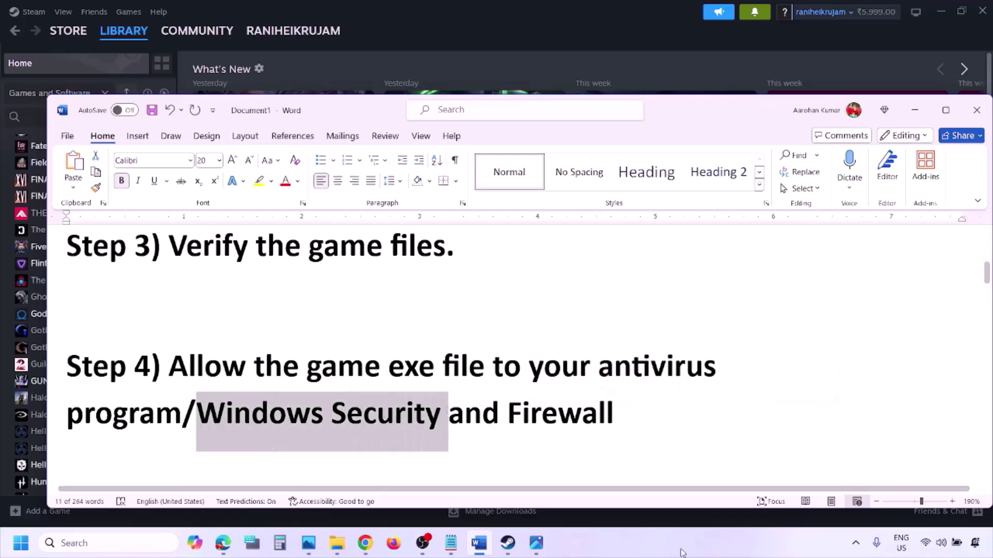
# Switch to Windows Settings and open the Windows Security app from the Privacy & security settings.
pyautogui.click(661, 553)
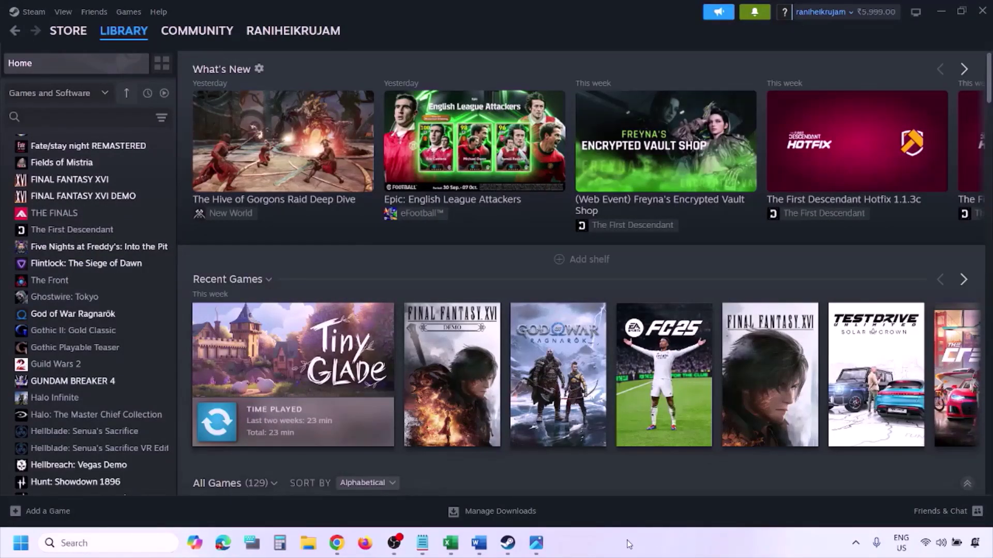
pyautogui.press('super+i')
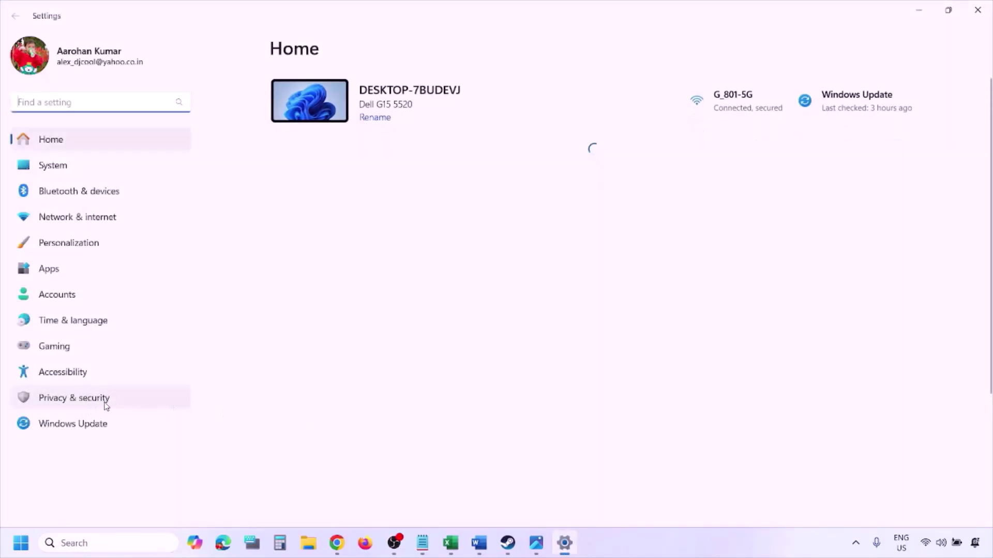
pyautogui.click(104, 405)
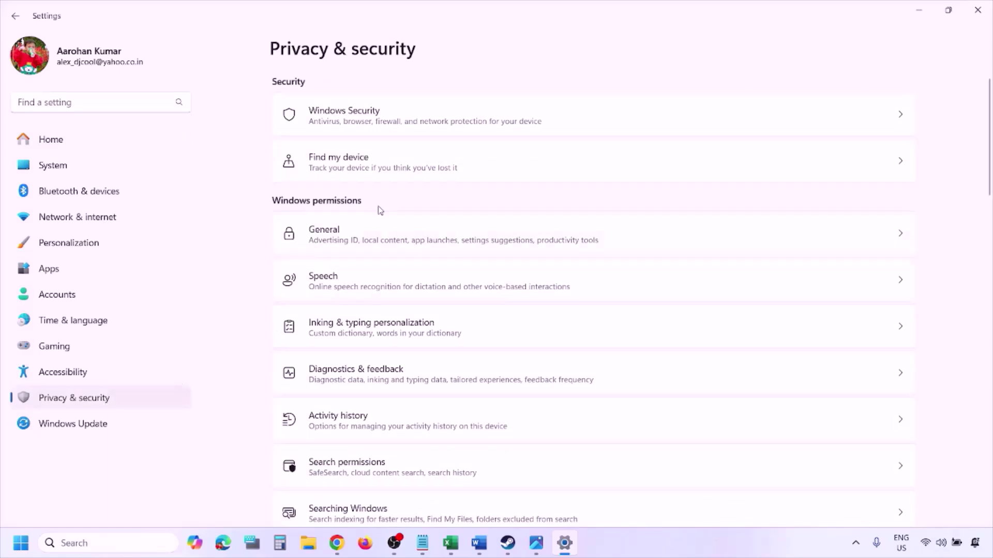
pyautogui.click(359, 123)
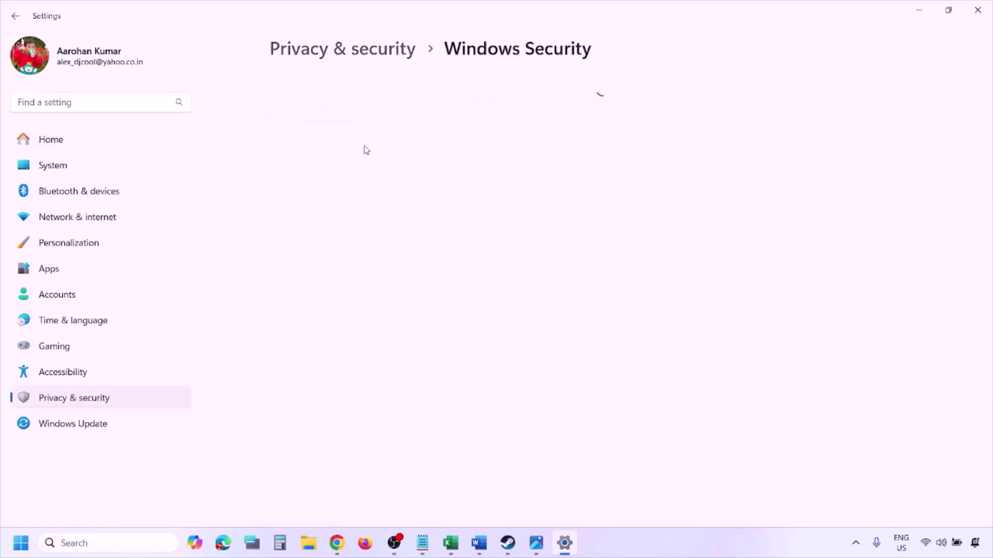
pyautogui.click(363, 201)
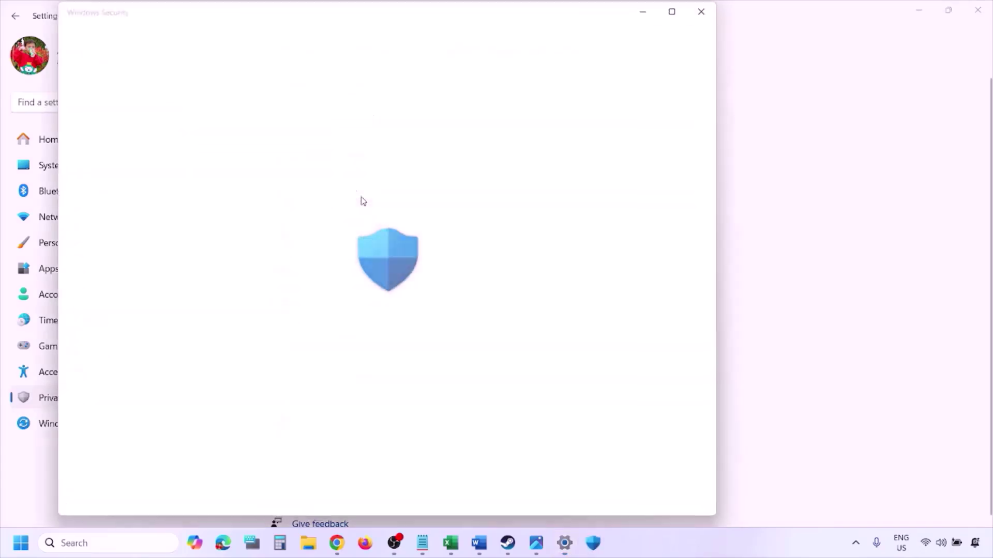
# Open the Ransomware protection settings and view the list of apps allowed through Controlled folder access.
pyautogui.scroll(-4, 378, 361)
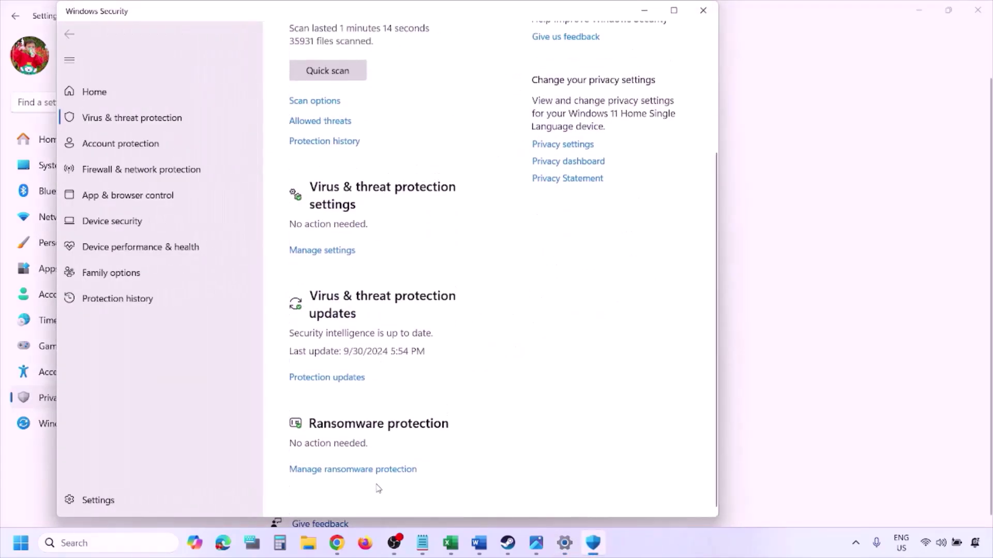
pyautogui.click(364, 472)
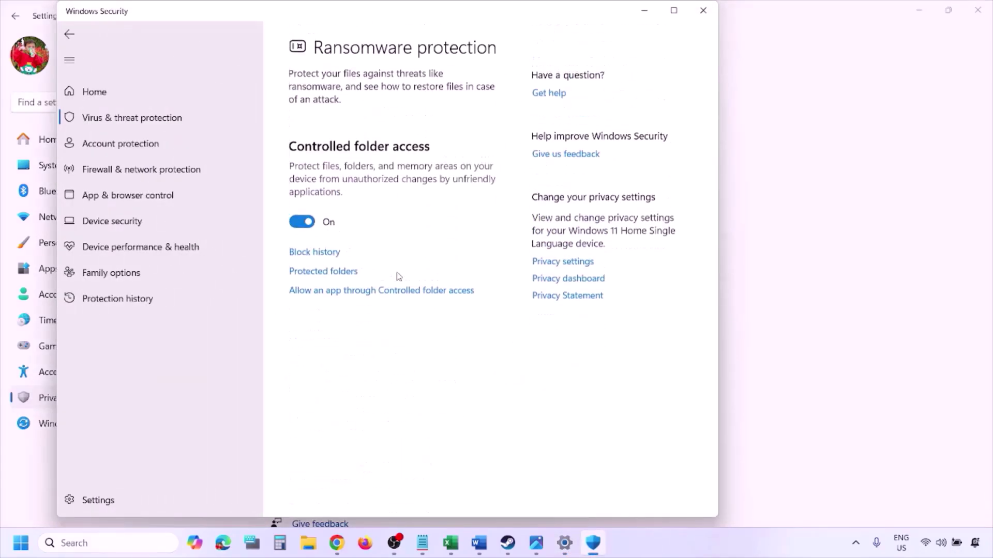
pyautogui.click(377, 292)
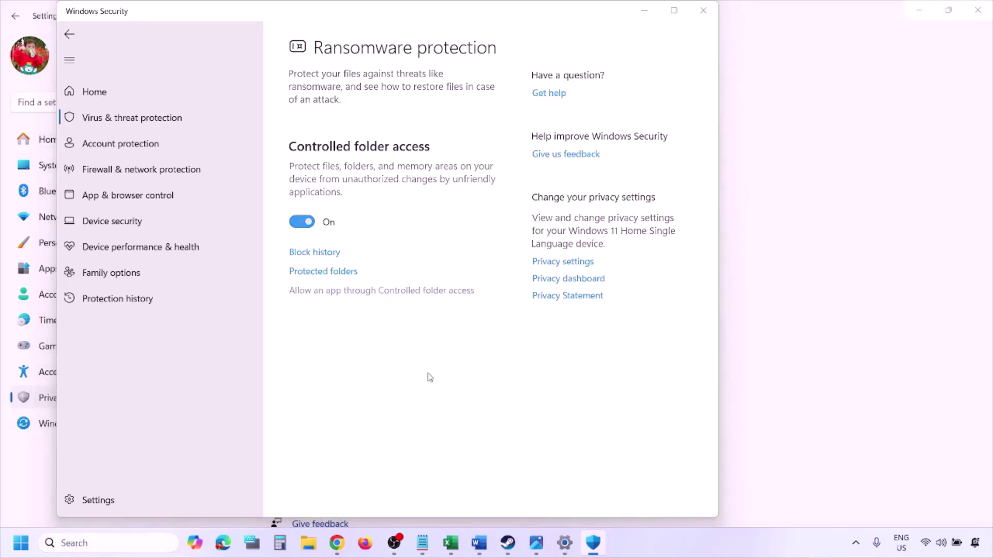
pyautogui.scroll(-3, 421, 269)
pyautogui.scroll(3, 361, 155)
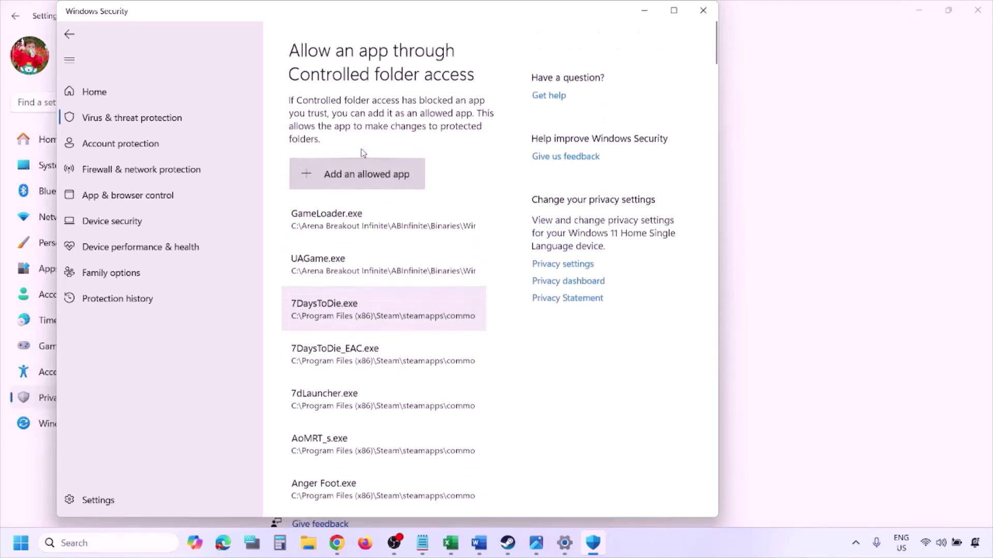
# Start adding an allowed app by browsing all apps, and open the Program Files (x86) folder on drive C.
pyautogui.click(367, 176)
pyautogui.click(373, 225)
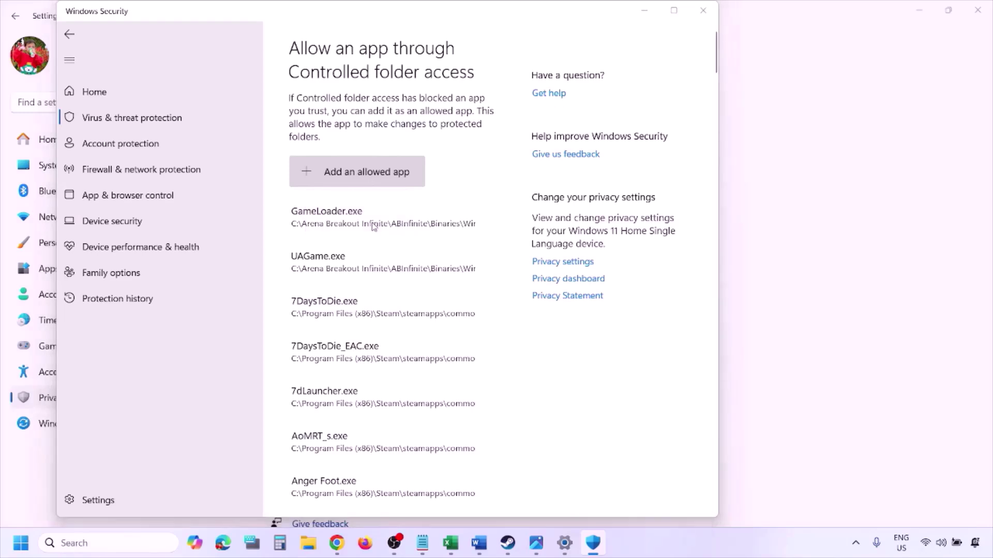
pyautogui.click(109, 274)
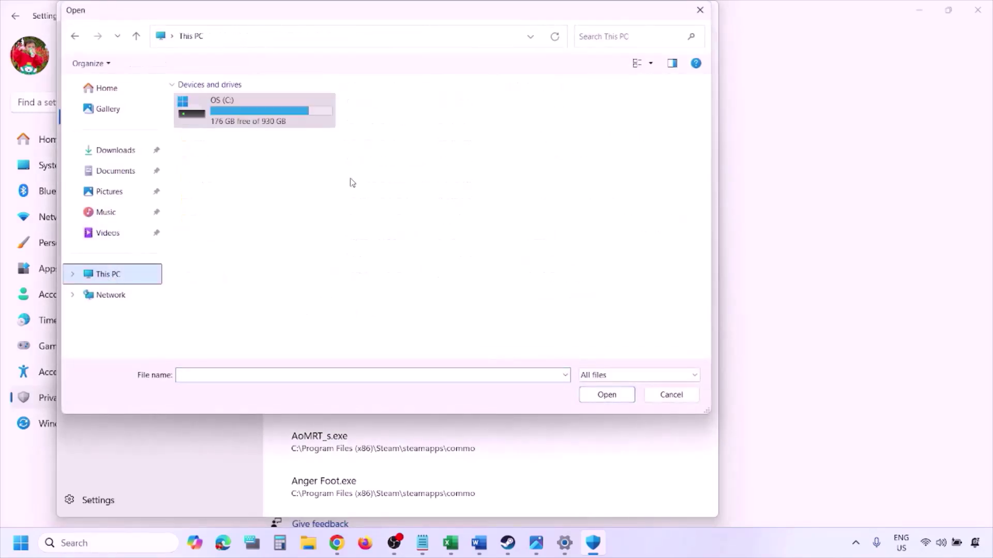
pyautogui.click(256, 115)
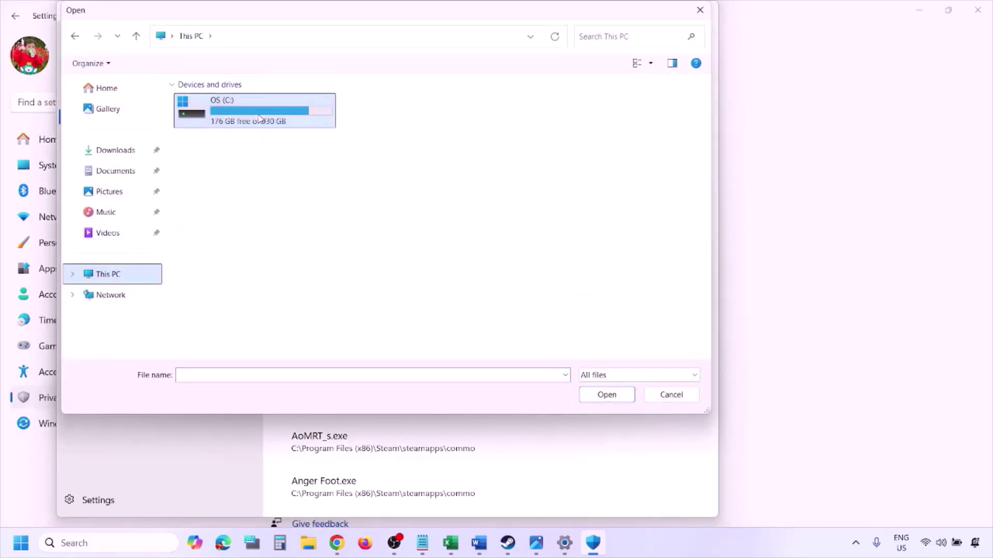
pyautogui.doubleClick(258, 118)
pyautogui.scroll(-3, 258, 122)
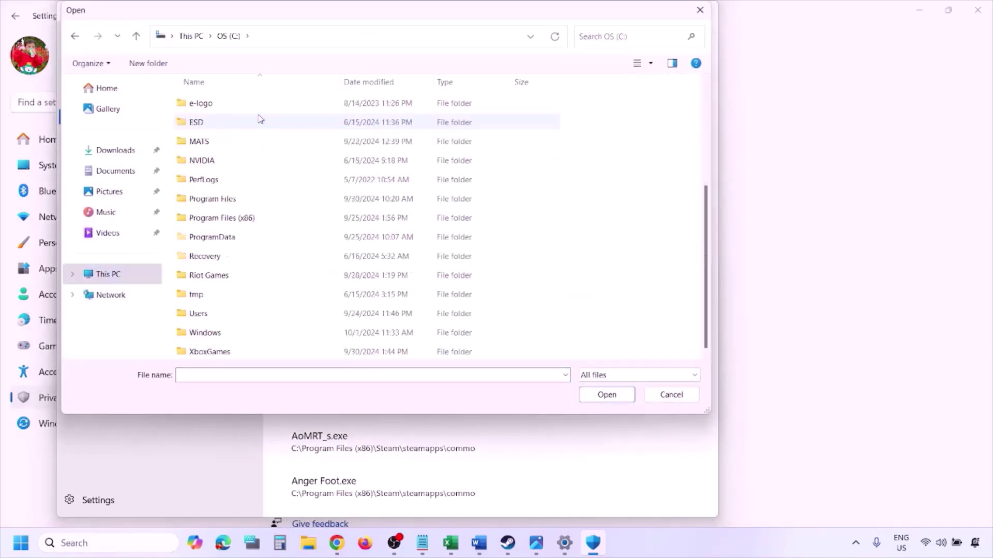
pyautogui.doubleClick(249, 217)
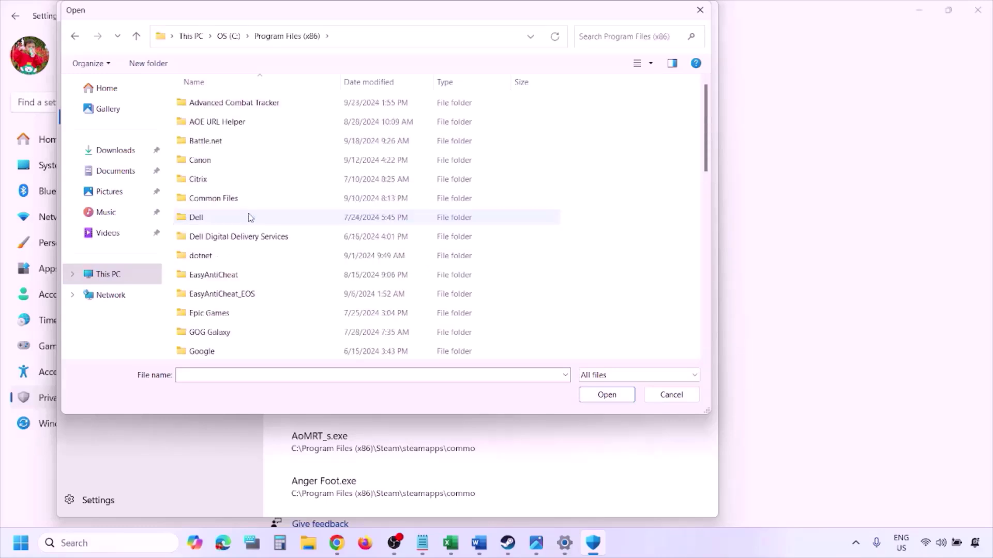
# Browse to the steamapps folder inside the Steam folder, and cancel adding the allowed app.
pyautogui.scroll(-4, 250, 217)
pyautogui.scroll(-4, 248, 217)
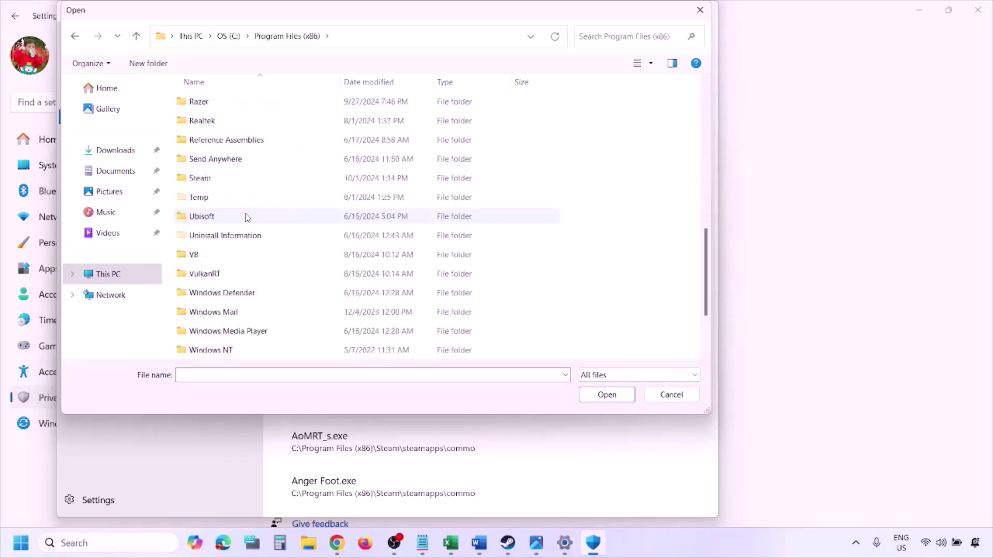
pyautogui.doubleClick(238, 179)
pyautogui.scroll(-4, 231, 228)
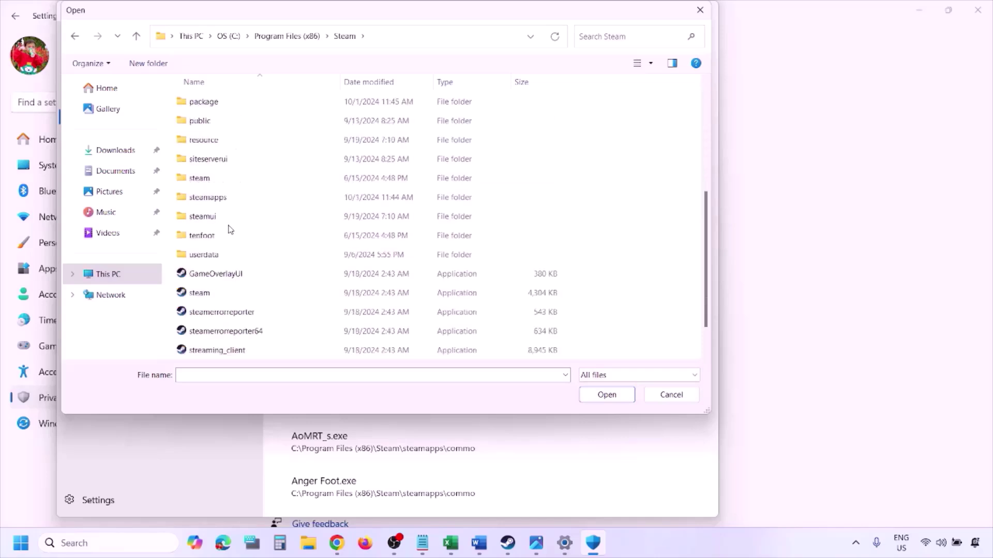
pyautogui.doubleClick(228, 201)
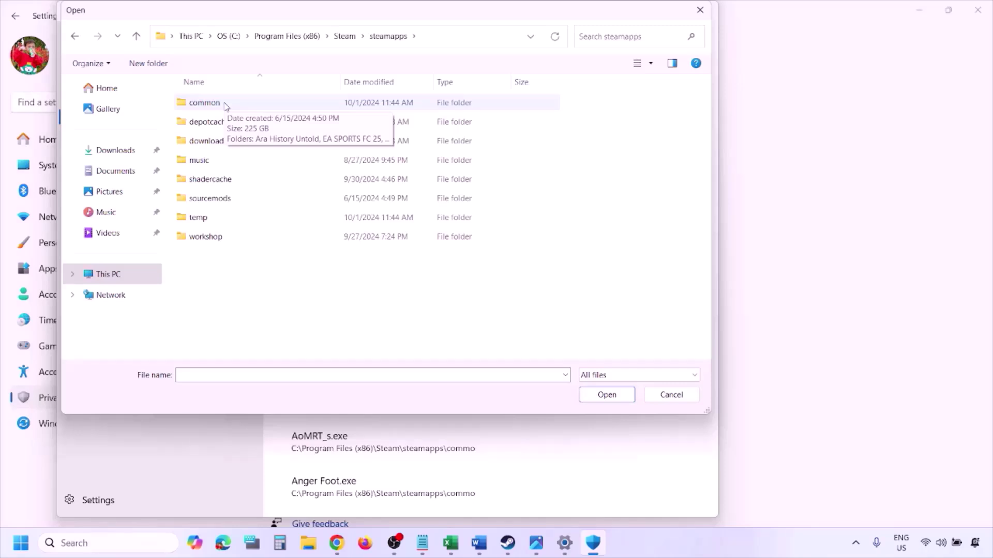
pyautogui.click(667, 400)
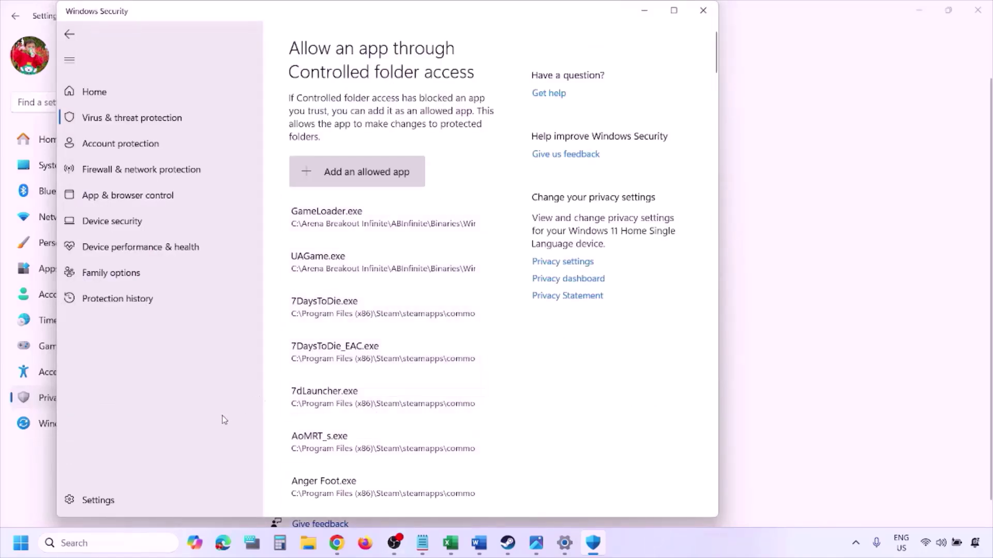
# Open Control Panel through Windows search and go to the list of apps allowed through Windows Defender Firewall.
pyautogui.click(103, 543)
pyautogui.write('outlook')
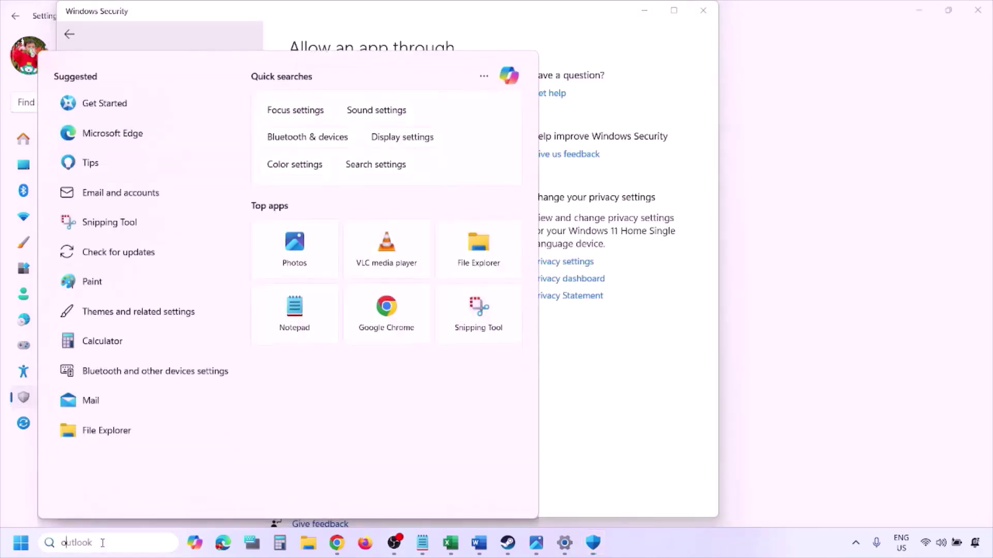
pyautogui.write('ntrol')
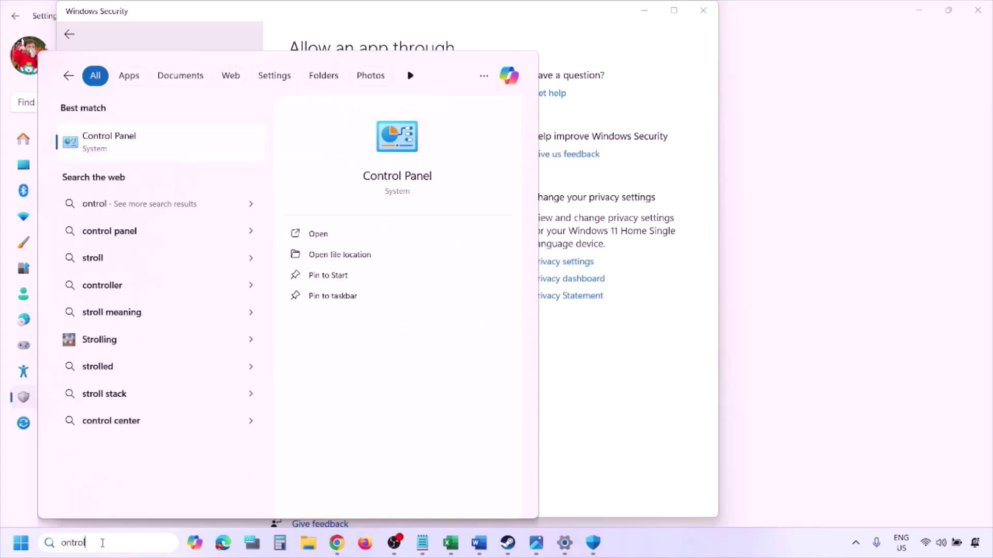
pyautogui.press('Return')
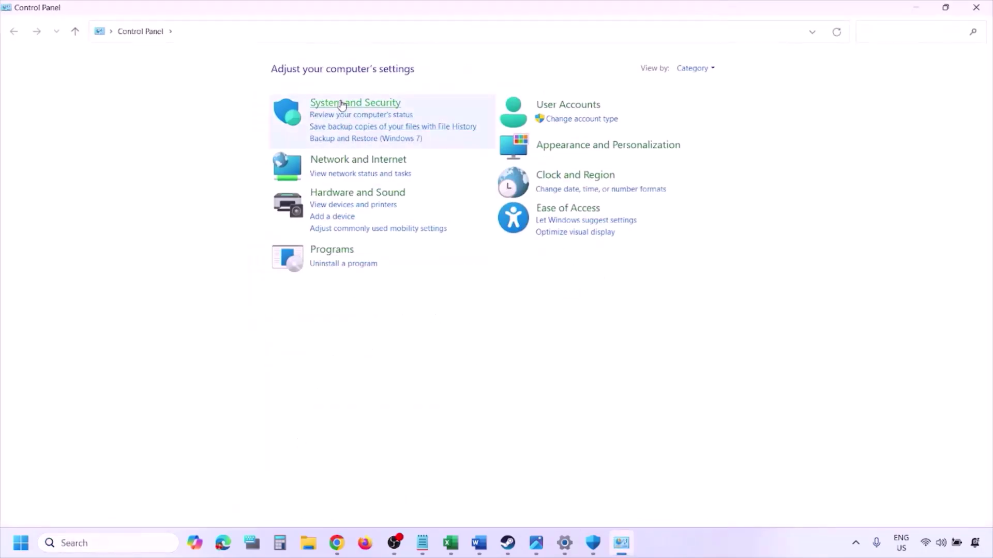
pyautogui.click(342, 103)
pyautogui.click(266, 112)
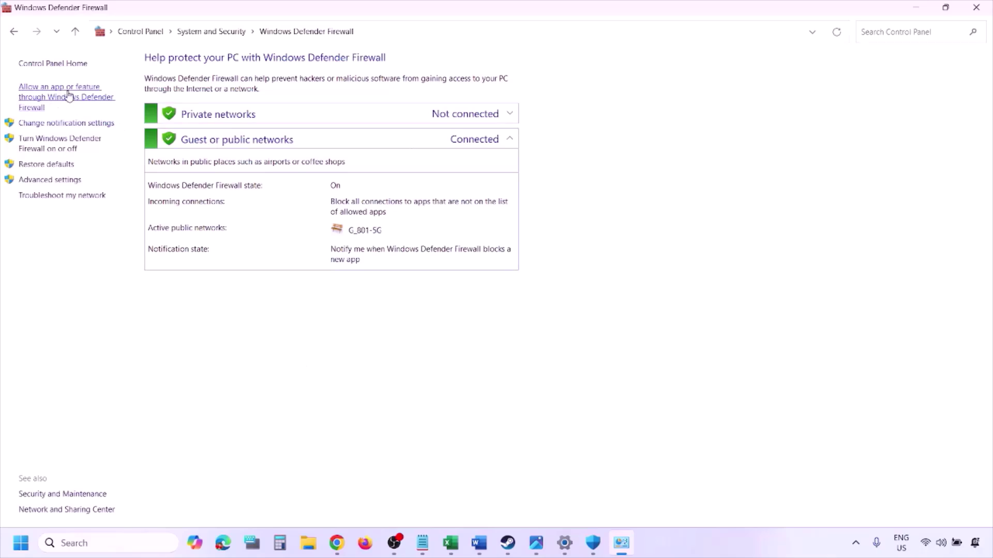
pyautogui.click(68, 96)
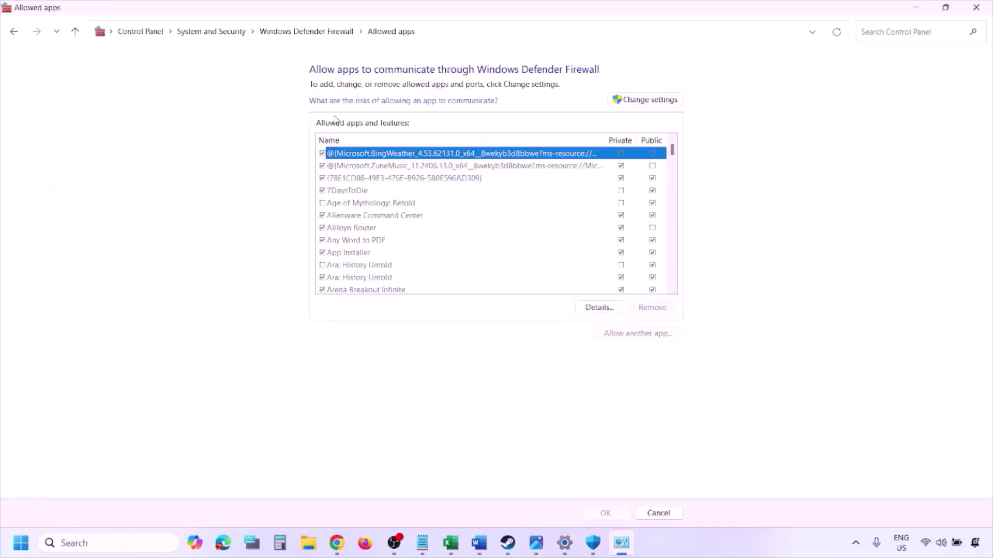
# Try to allow another app through the firewall by browsing This PC, cancel the addition and close the allowed apps list.
pyautogui.click(667, 98)
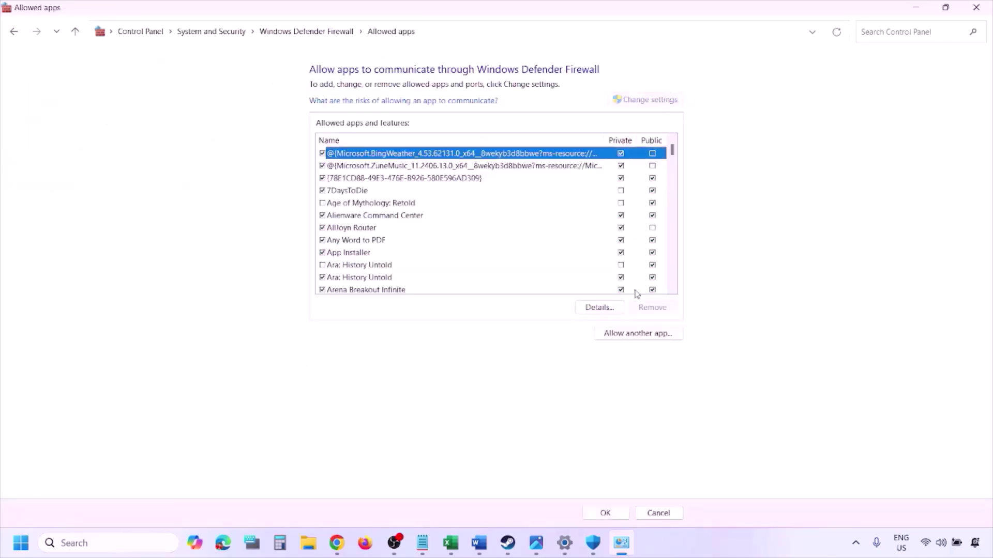
pyautogui.click(638, 333)
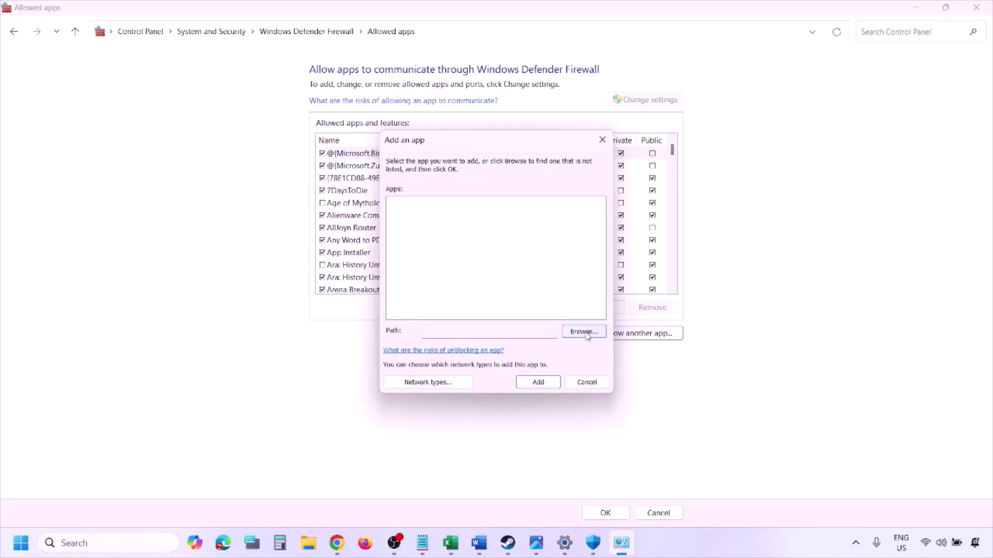
pyautogui.click(584, 333)
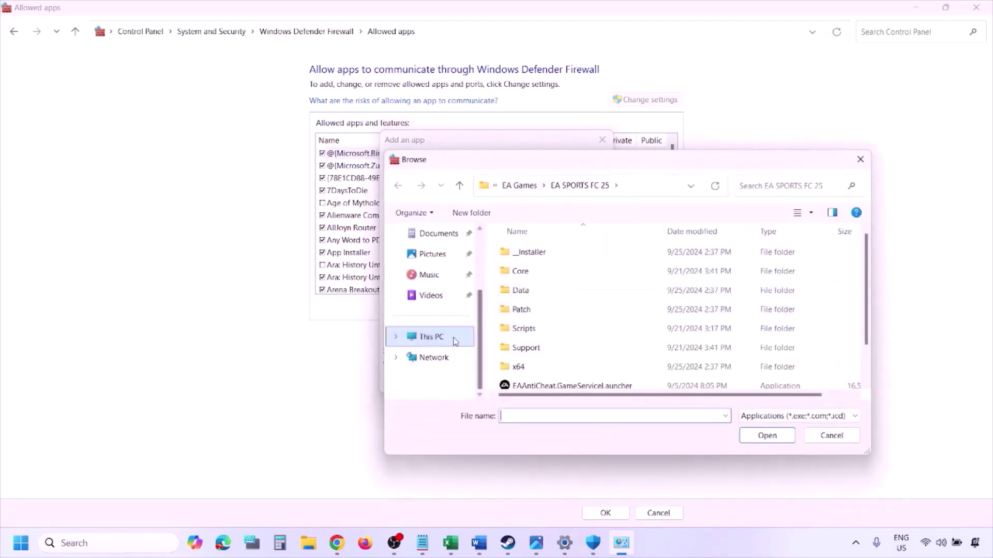
pyautogui.click(455, 341)
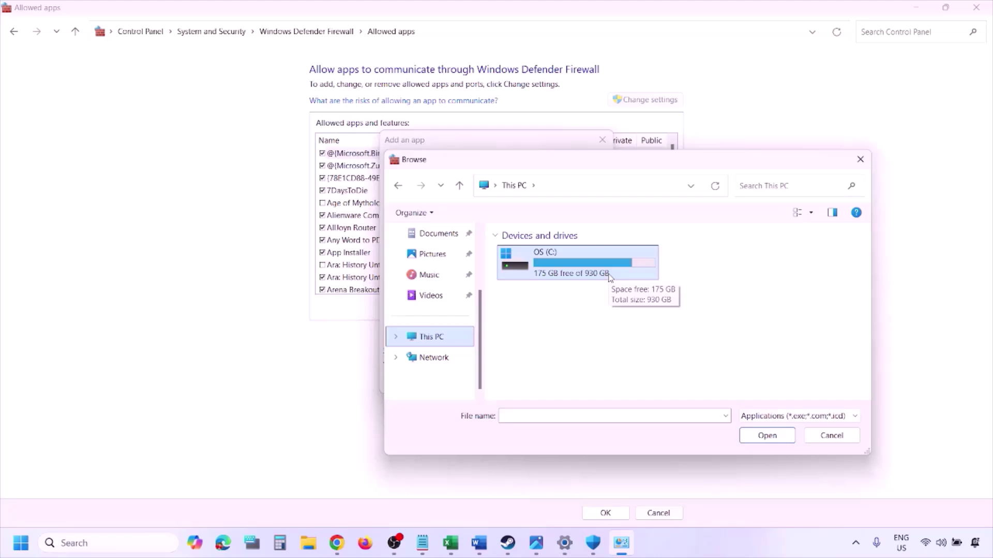
pyautogui.click(831, 435)
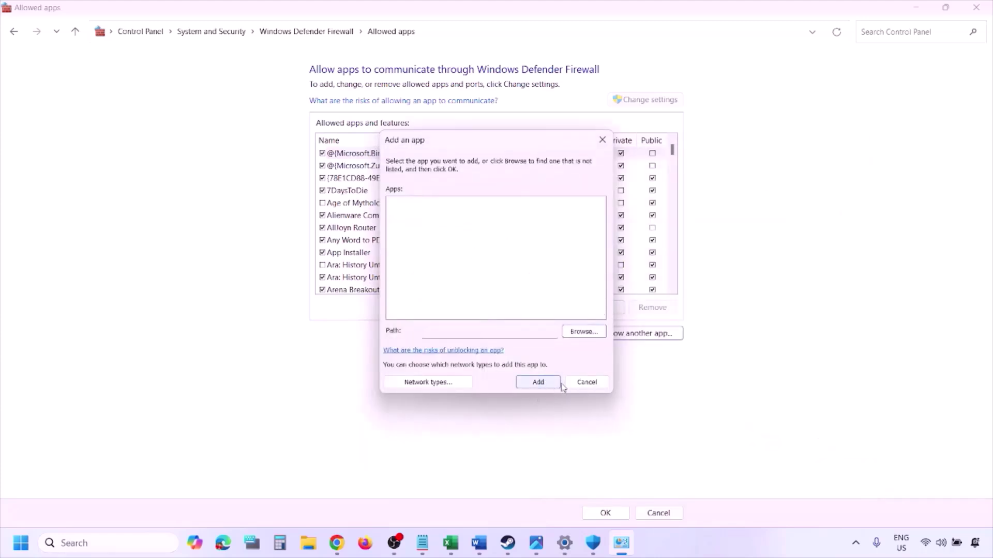
pyautogui.click(582, 383)
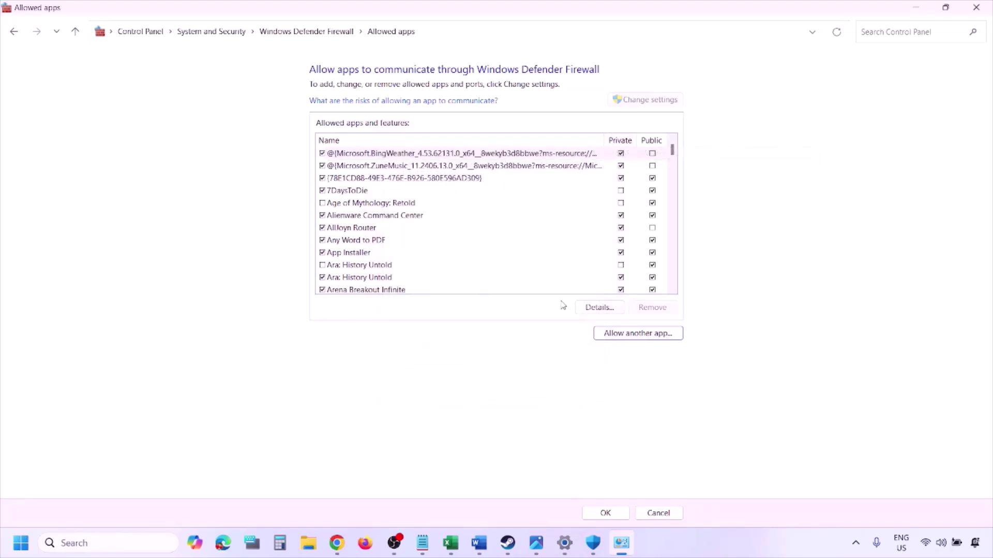
pyautogui.click(605, 512)
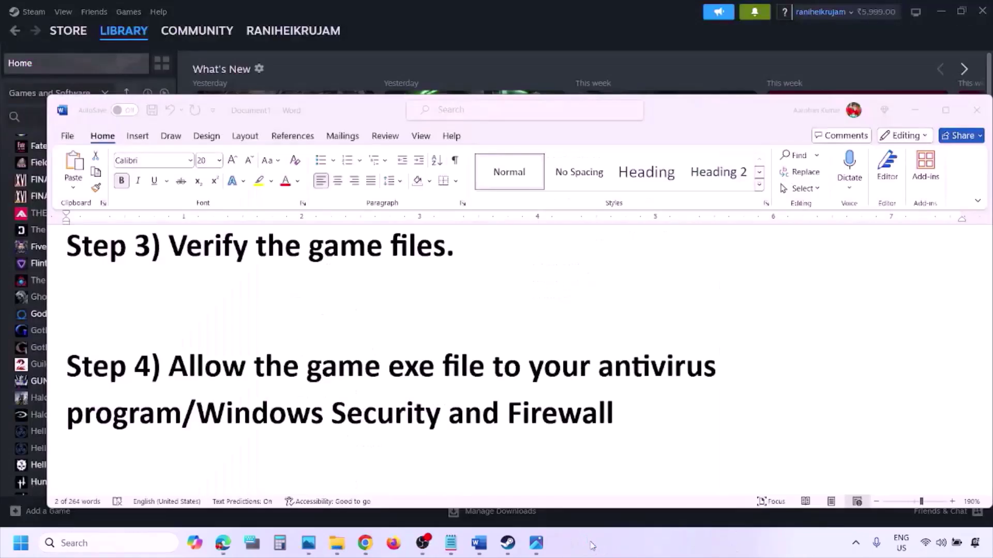
# Read step 5 on a clean graphics driver installation in the Word document, and highlight parts of the NVIDIA and AMD links.
pyautogui.scroll(-3, 357, 354)
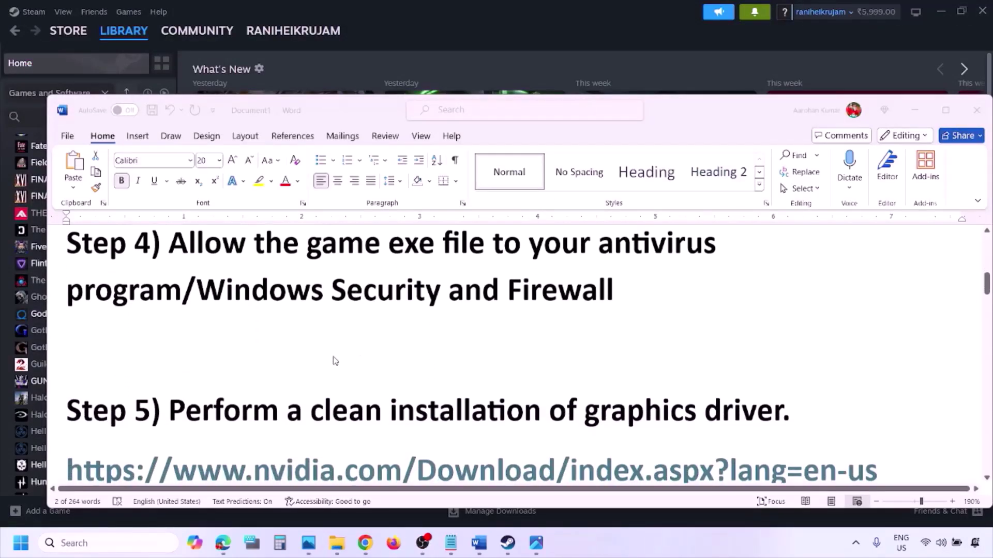
pyautogui.scroll(-2, 322, 370)
pyautogui.doubleClick(246, 339)
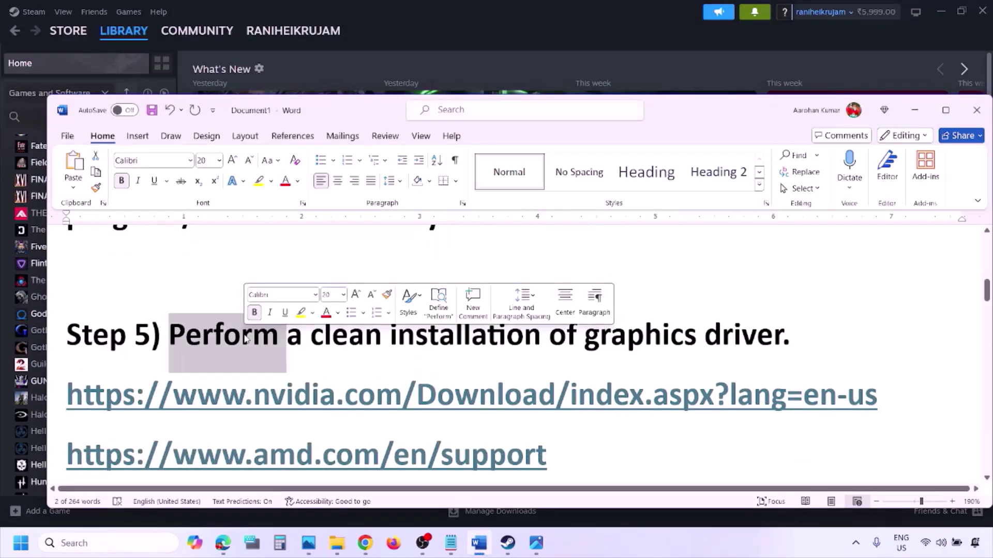
pyautogui.moveTo(223, 406); pyautogui.dragTo(357, 406)
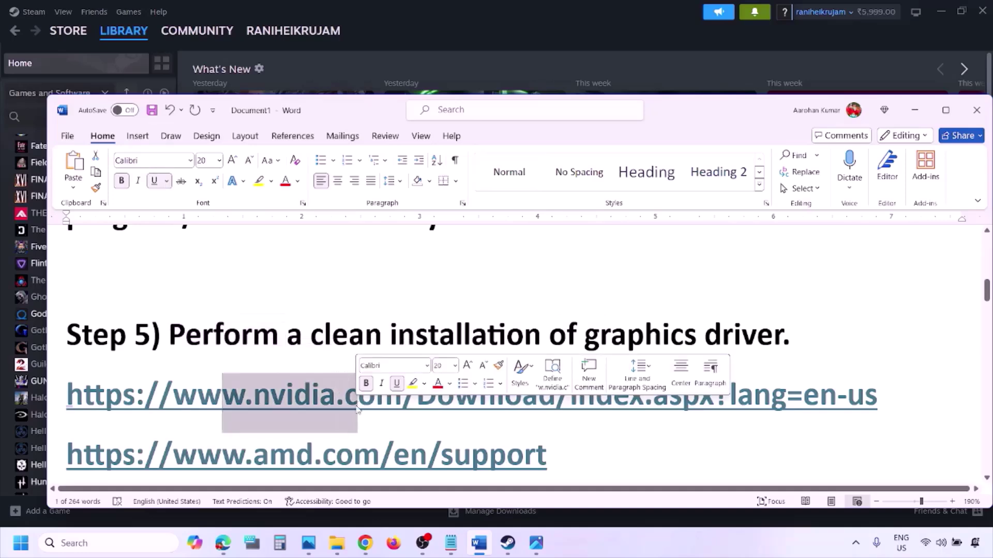
pyautogui.scroll(-1, 357, 406)
pyautogui.moveTo(221, 417); pyautogui.dragTo(522, 417)
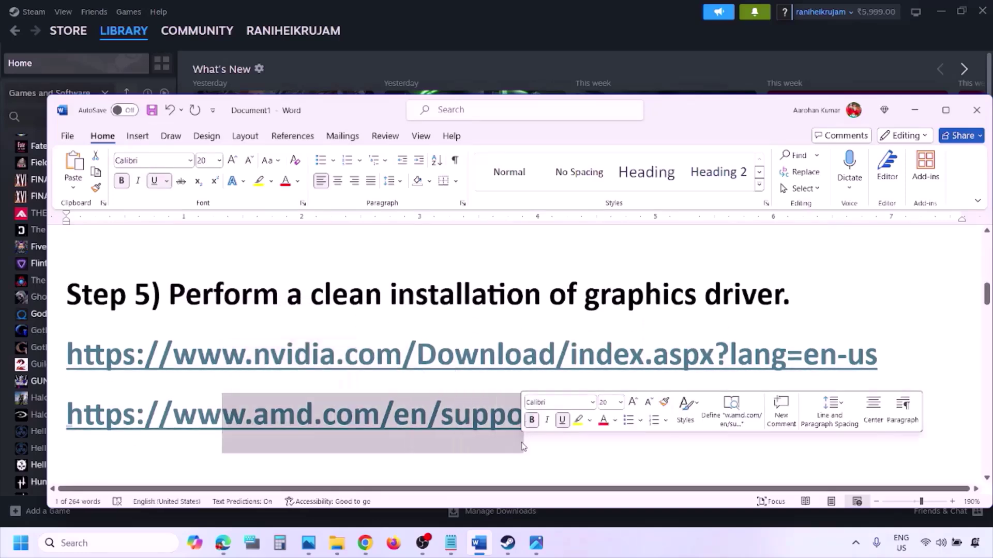
# Switch to NVIDIA's driver page in Chrome and search for GeForce RTX 3050 Laptop GPU drivers for Windows 11.
pyautogui.click(653, 535)
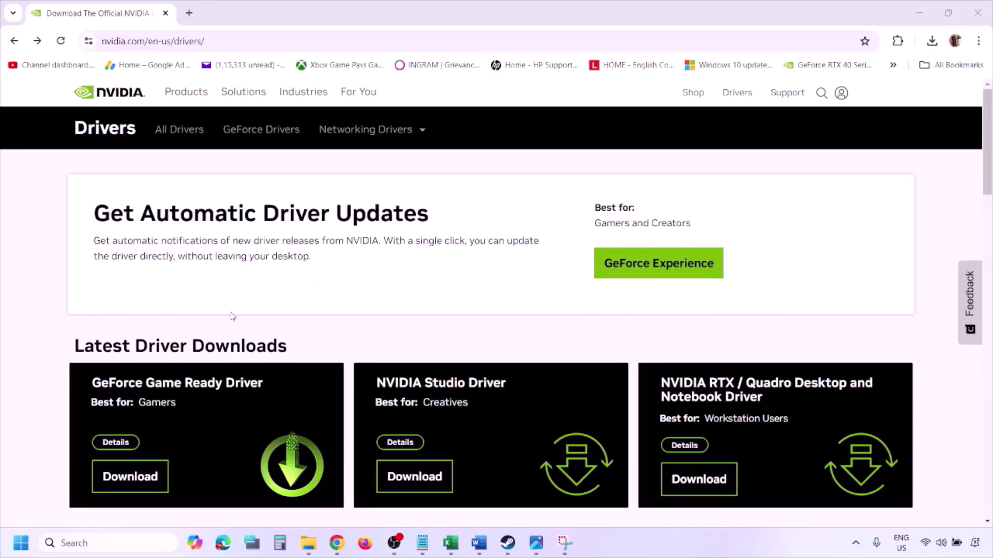
pyautogui.scroll(-7, 232, 316)
pyautogui.scroll(-1, 232, 315)
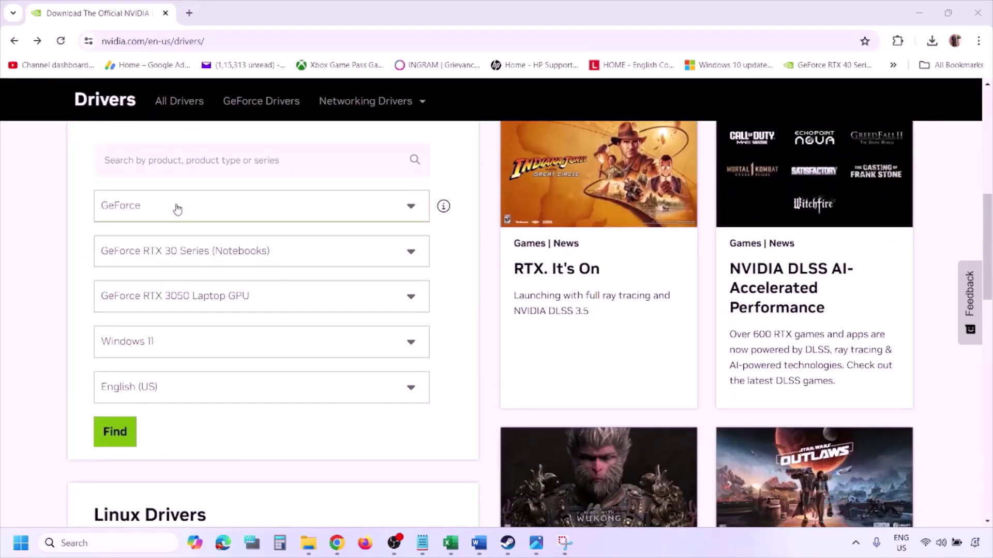
pyautogui.click(164, 346)
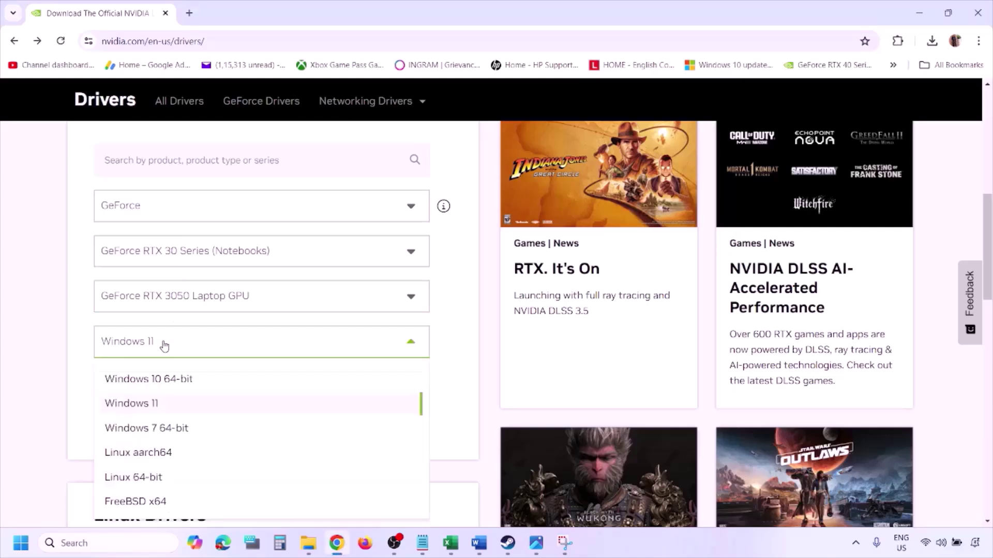
pyautogui.click(145, 404)
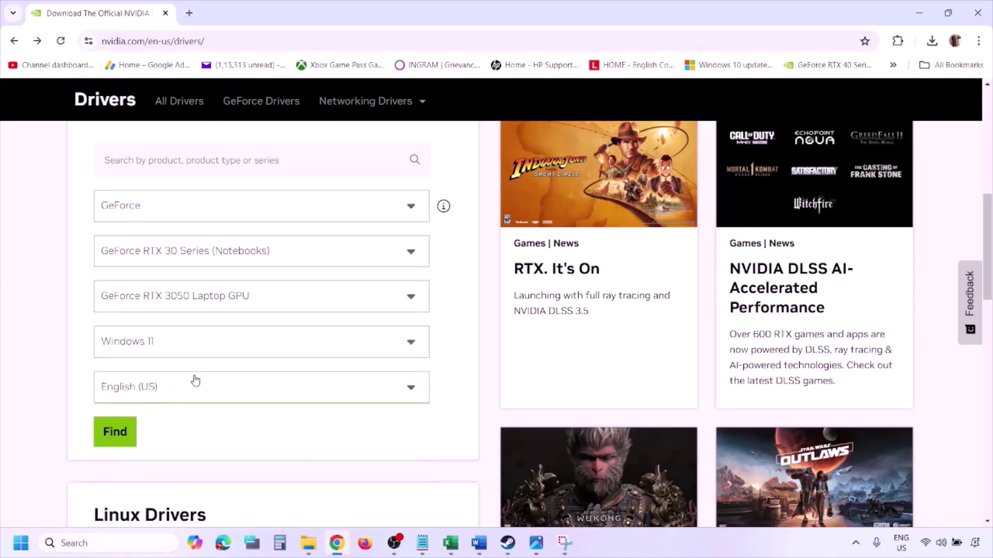
pyautogui.click(118, 436)
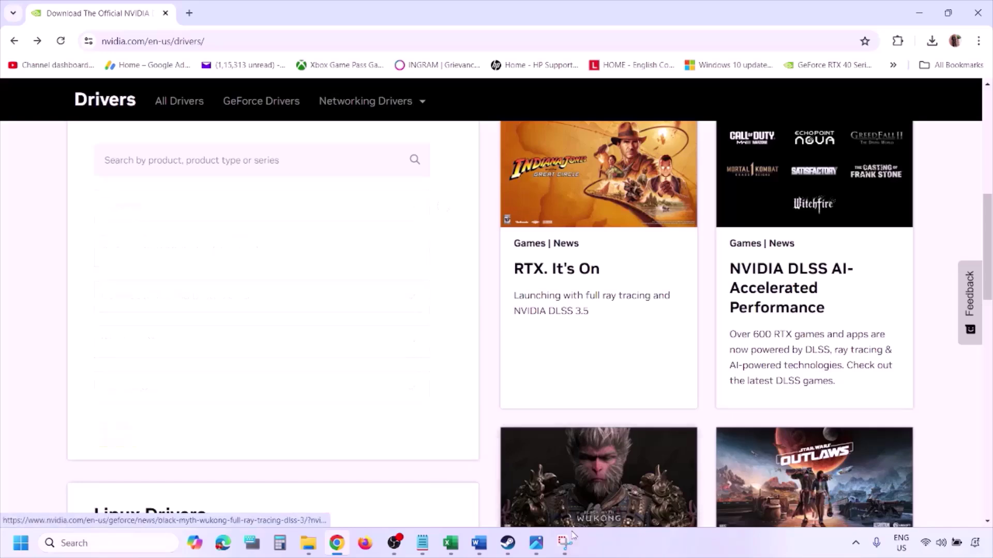
# Switch to Photos and examine the screenshot 1.png of the NVIDIA Studio and GeForce Game Ready driver options.
pyautogui.click(537, 546)
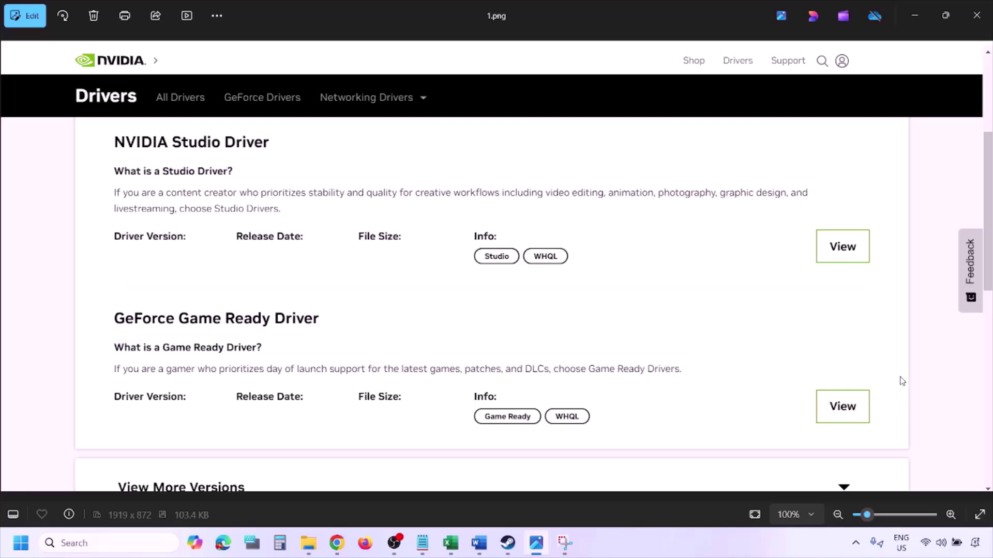
# Examine screenshots 2.png to 5.png in sequence, covering the GeForce Game Ready Driver download and the NVIDIA Installer's custom, clean installation options.
pyautogui.press('Right')
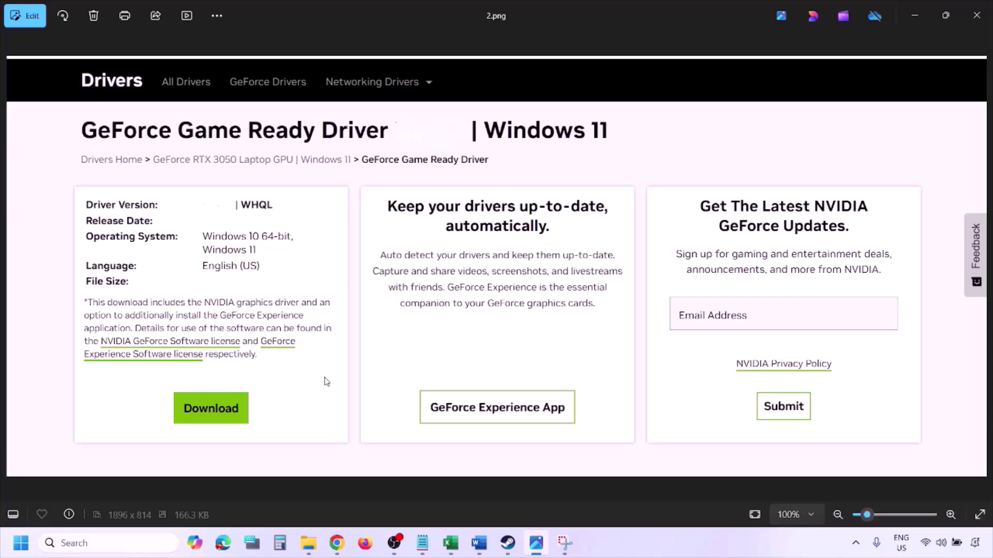
pyautogui.press('Right')
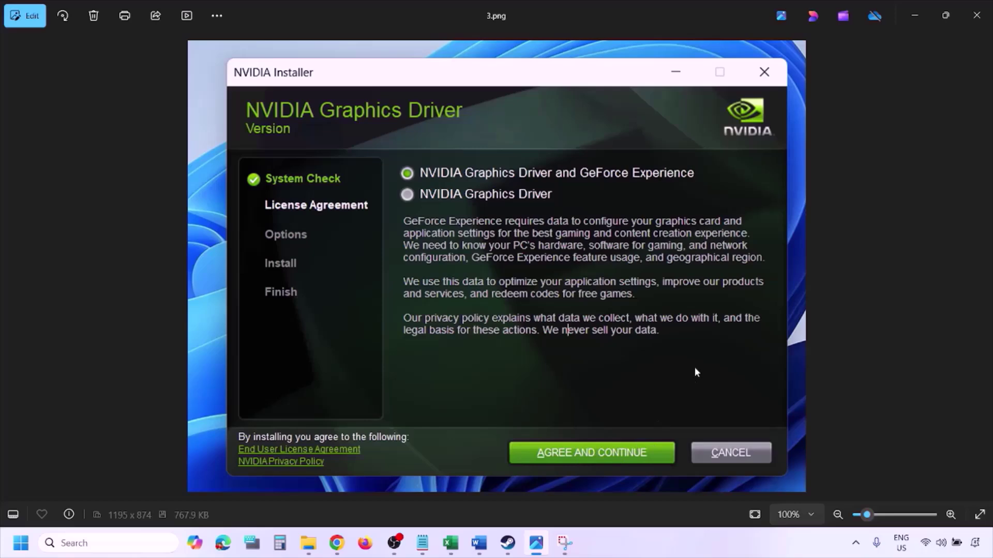
pyautogui.press('Right')
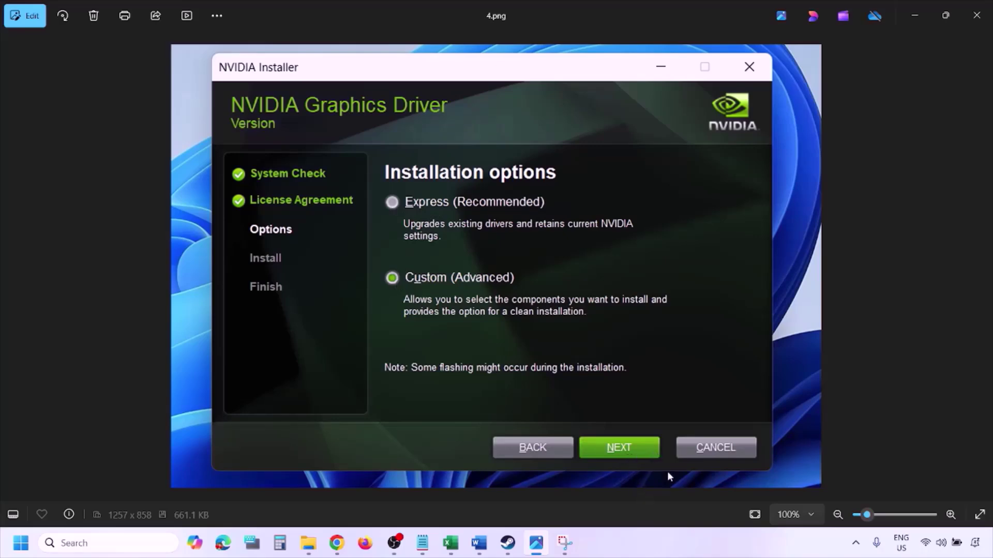
pyautogui.press('Right')
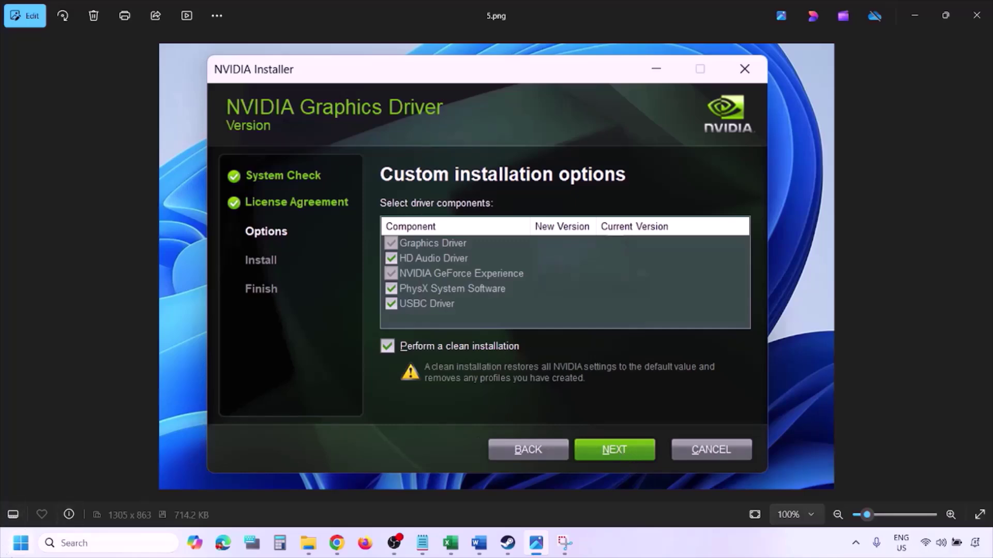
# Switch to the Word document and highlight the AMD support link under step 5.
pyautogui.click(20, 543)
pyautogui.click(377, 499)
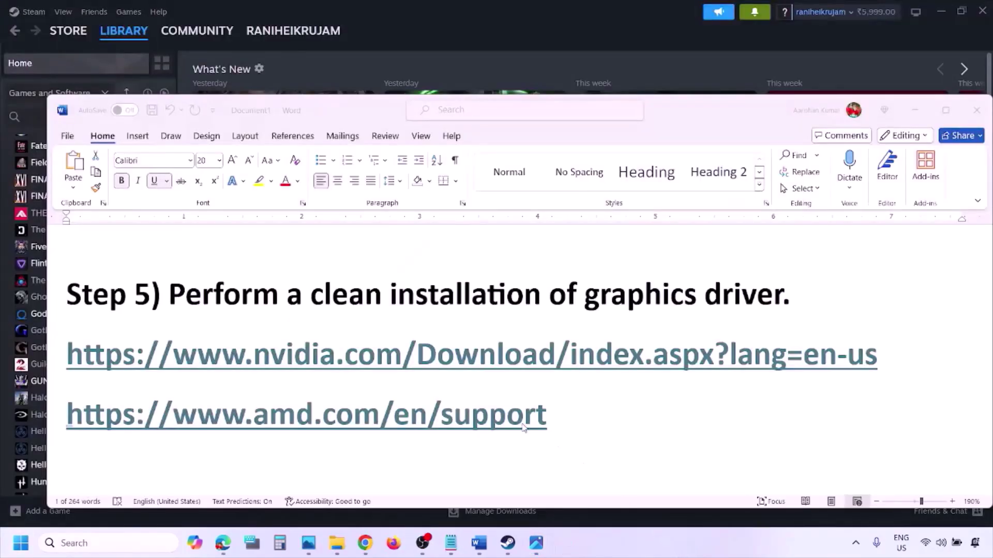
pyautogui.moveTo(582, 416); pyautogui.dragTo(204, 404)
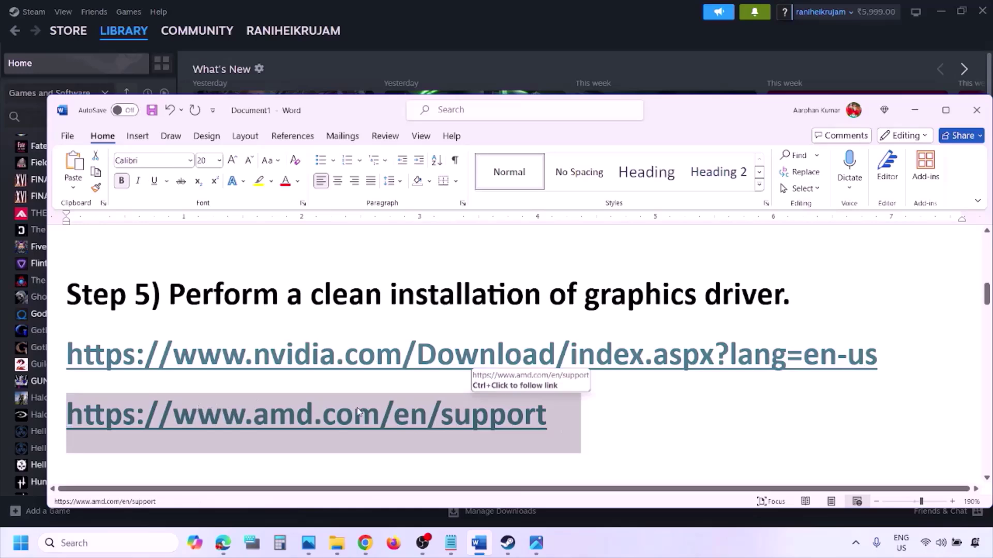